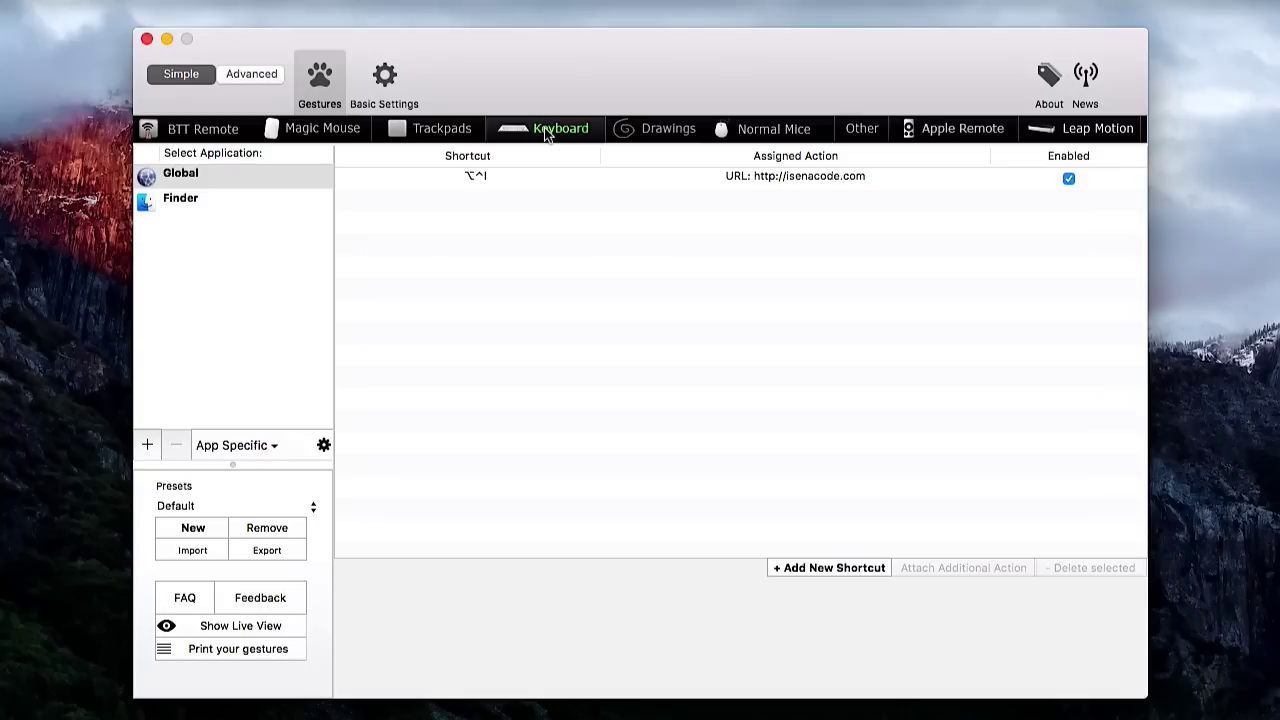
Review the configured drawing gestures and the Magic Mouse gestures for the Global application
click(648, 130)
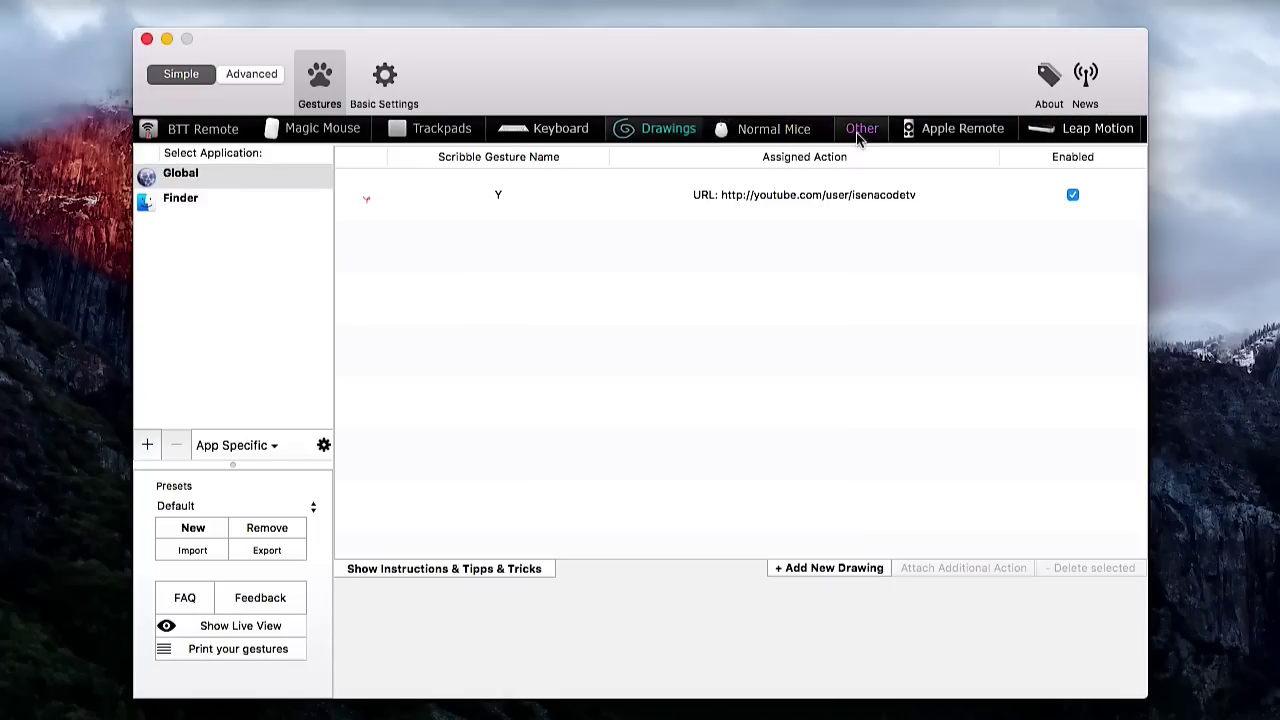
click(332, 132)
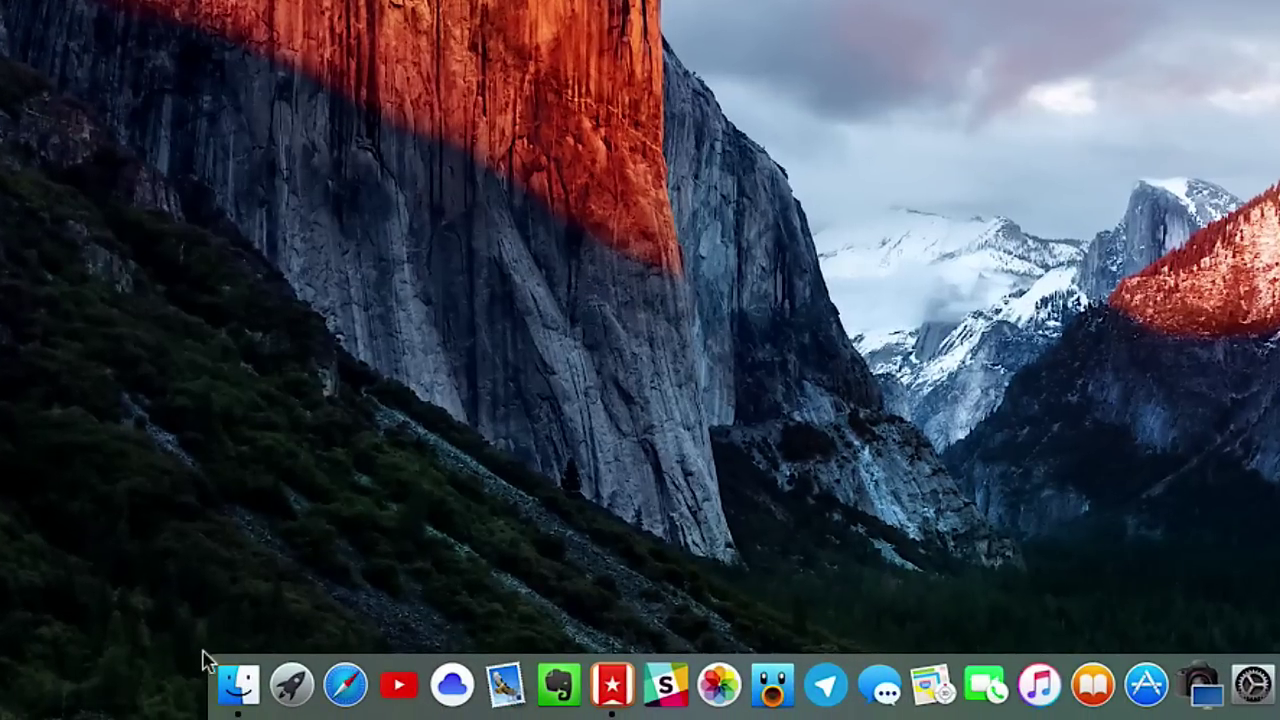
Open a Finder window and snap it to the left half of the screen, then to the right half
click(240, 686)
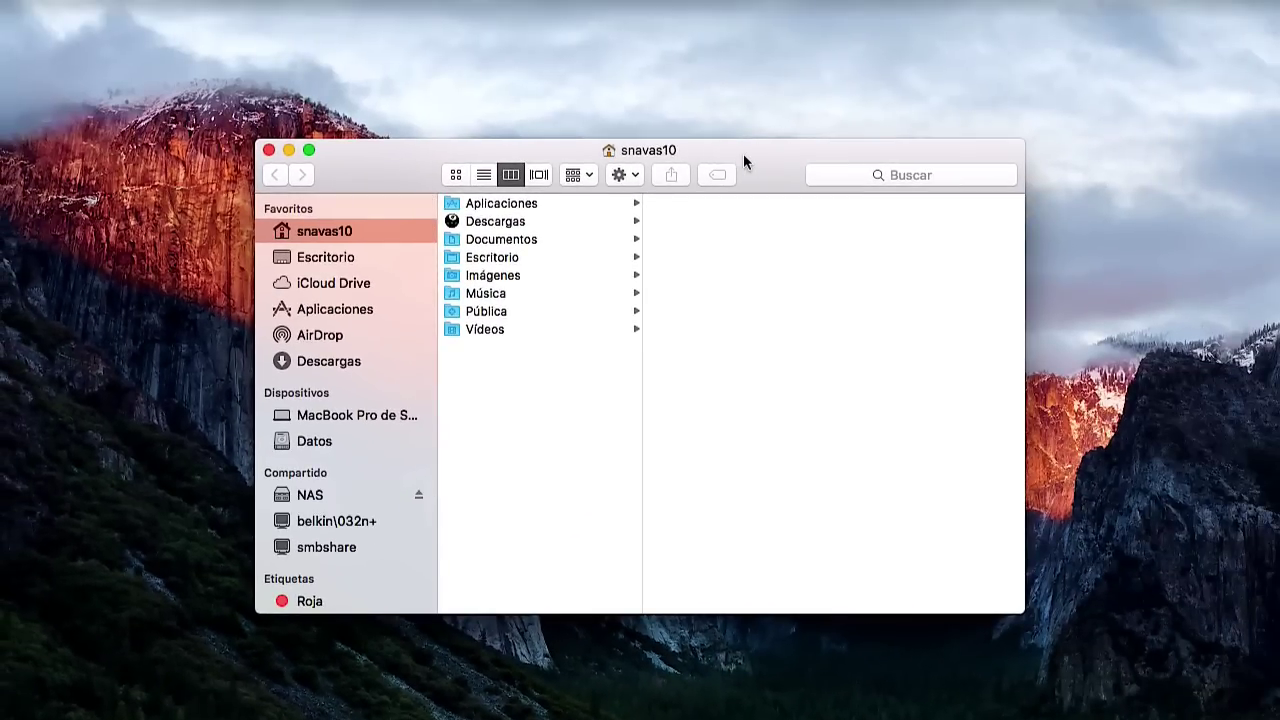
key(ctrl+alt+Left)
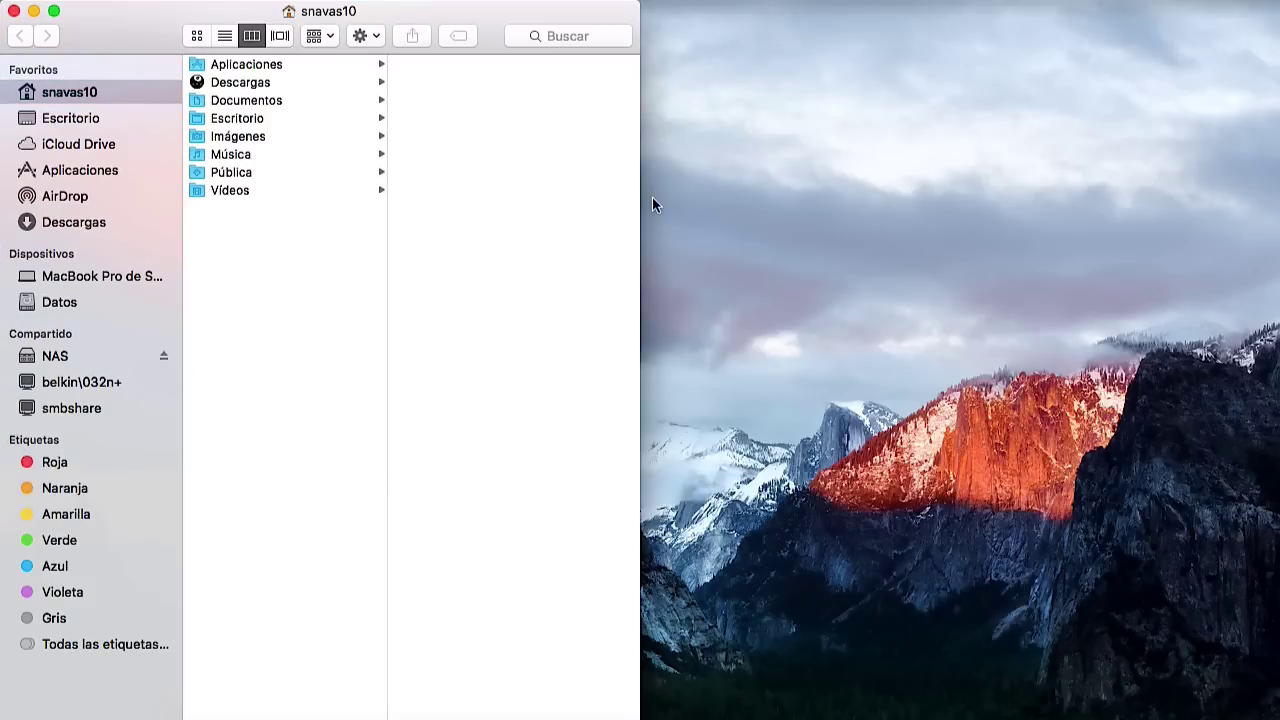
key(ctrl+alt+Right)
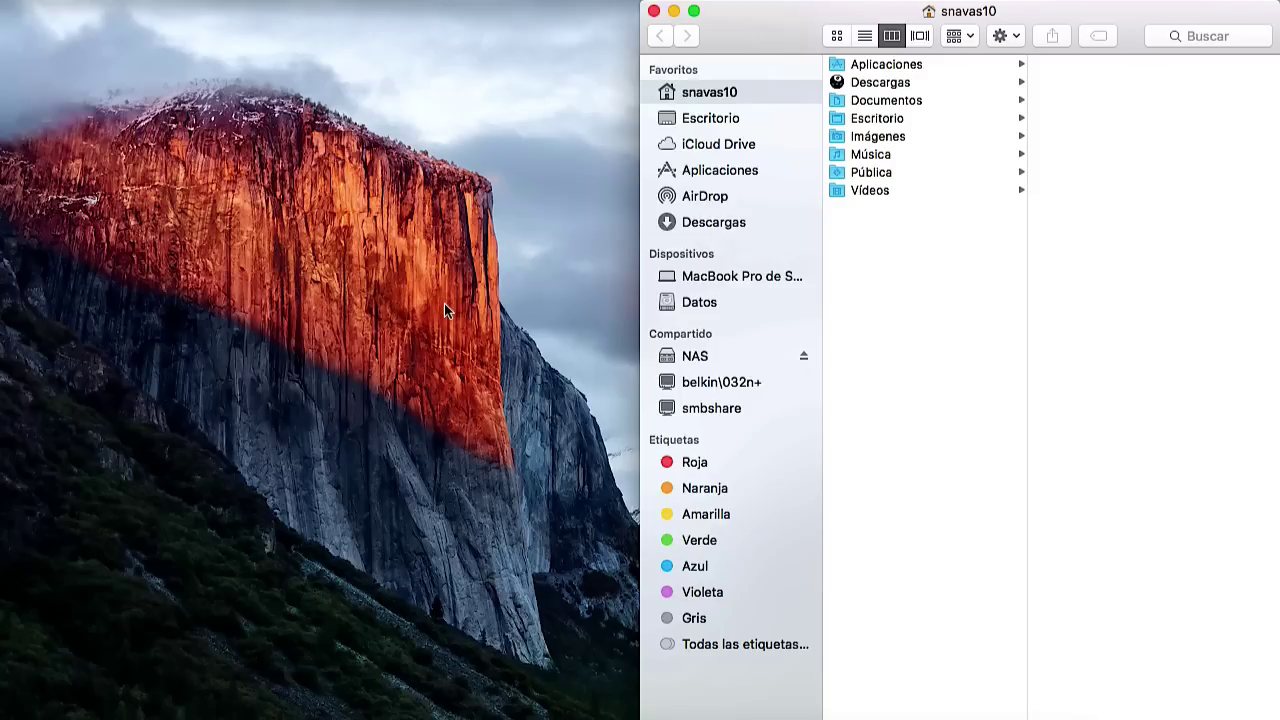
Show and dismiss Launchpad, then reveal the bare desktop and bring the Finder window back
key(F4)
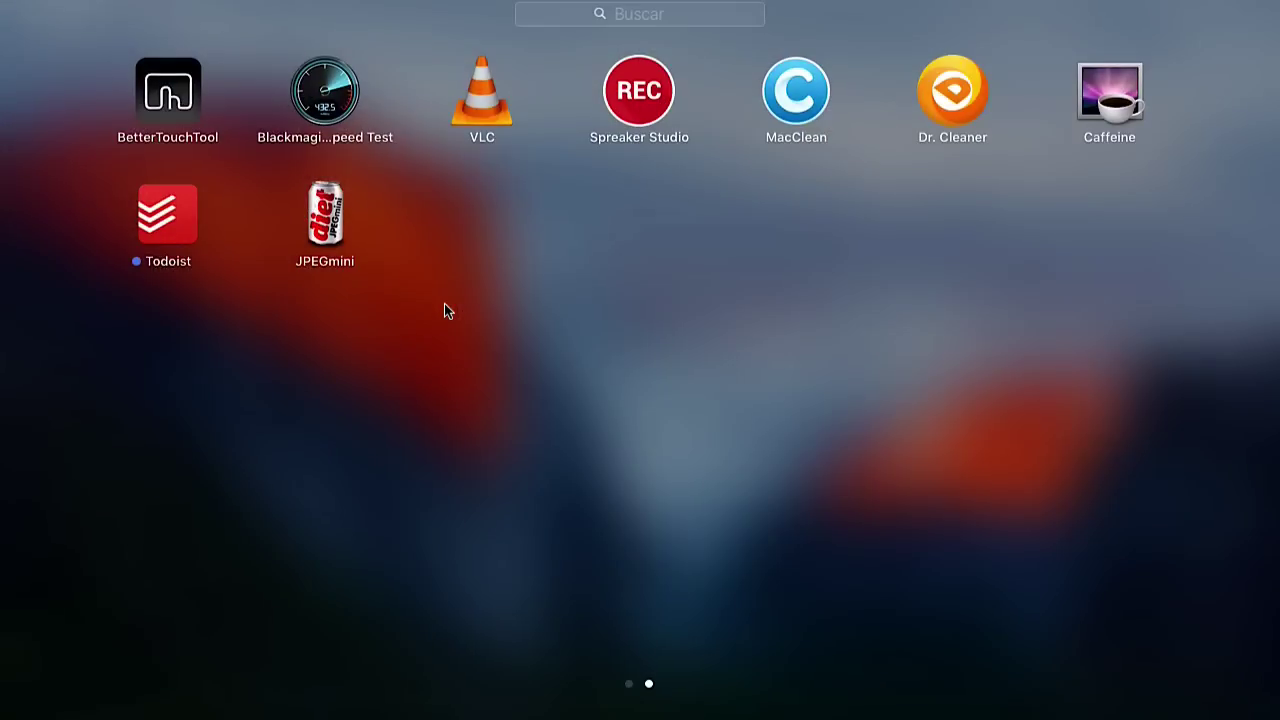
key(F4)
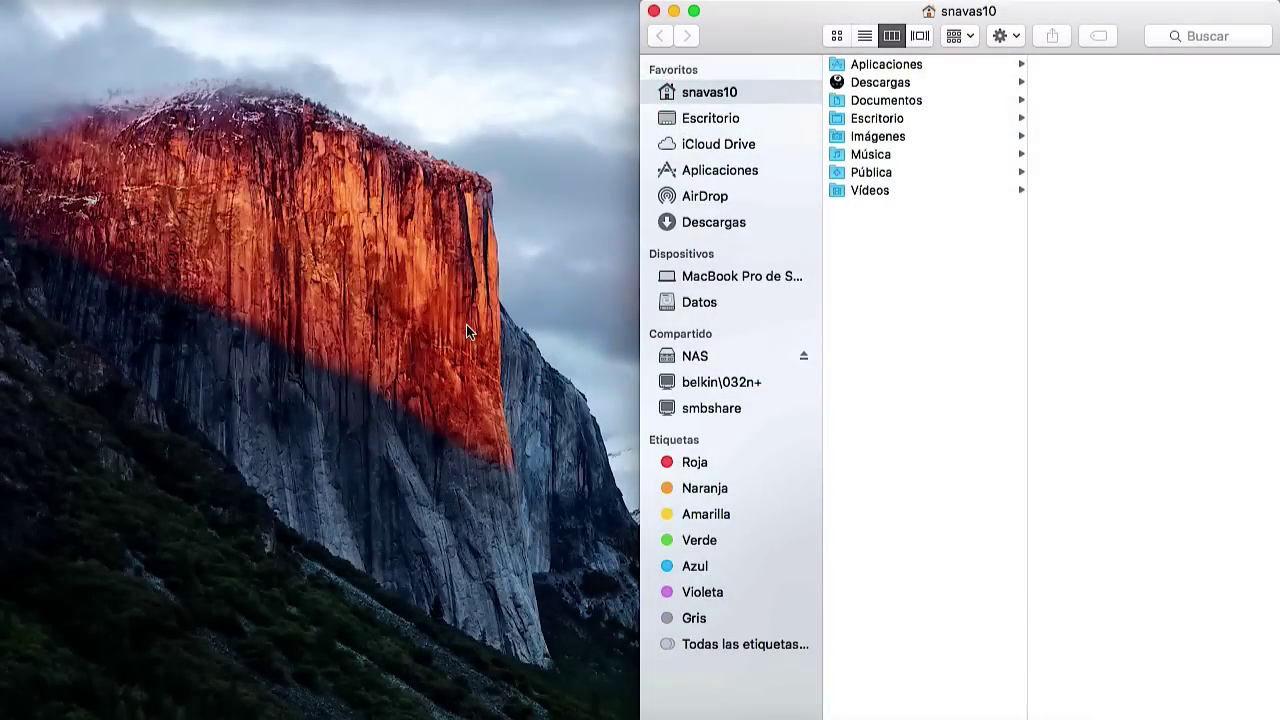
key(F11)
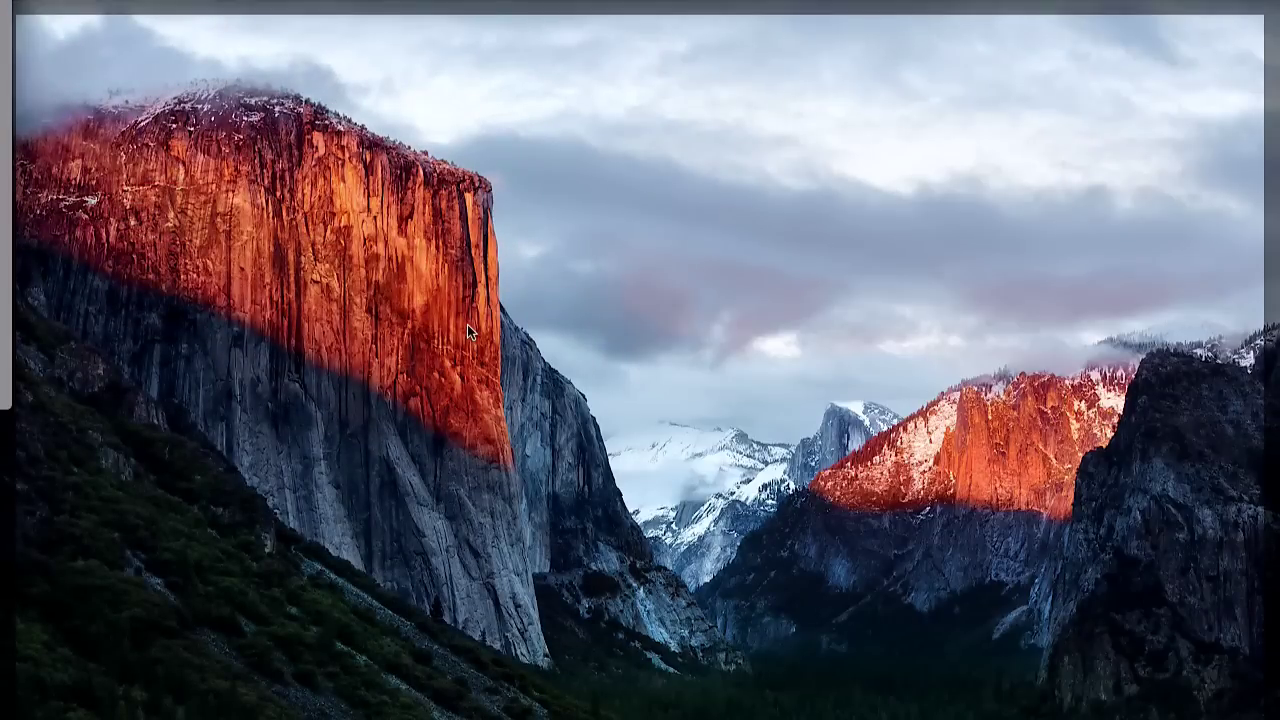
key(F11)
Show all open windows with Mission Control, return to the Finder window and close it
key(F3)
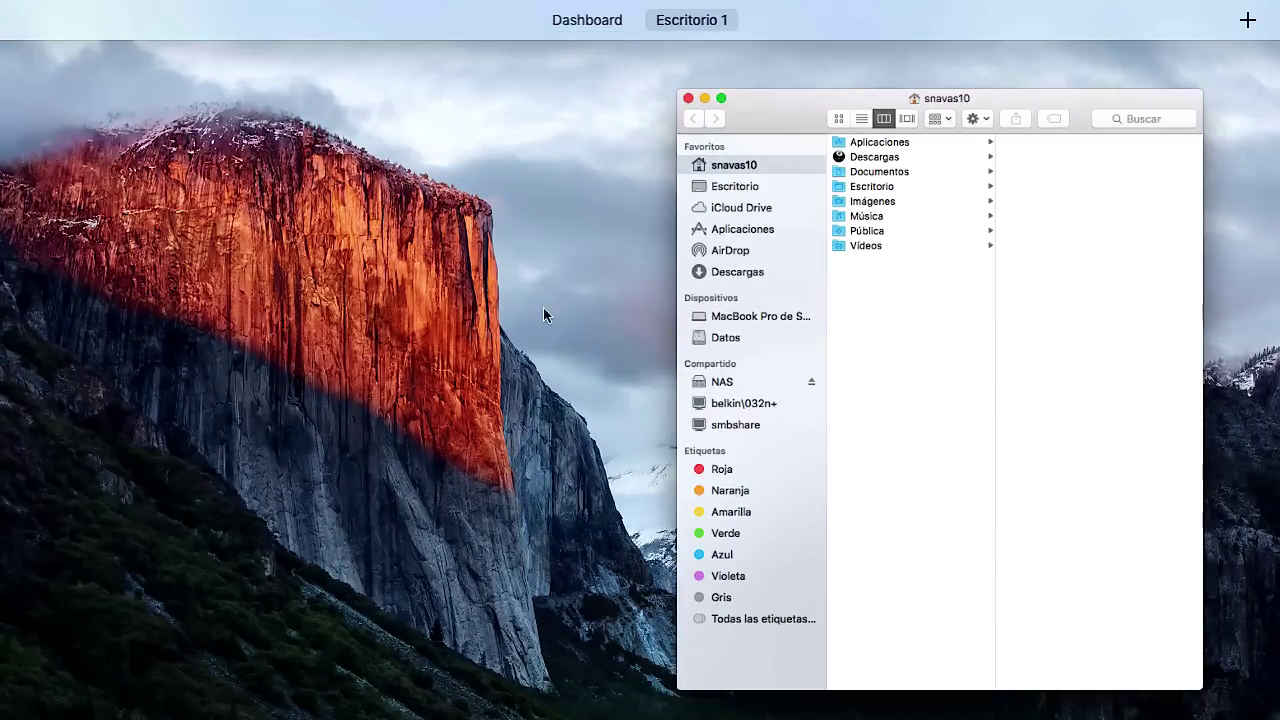
click(888, 277)
click(654, 34)
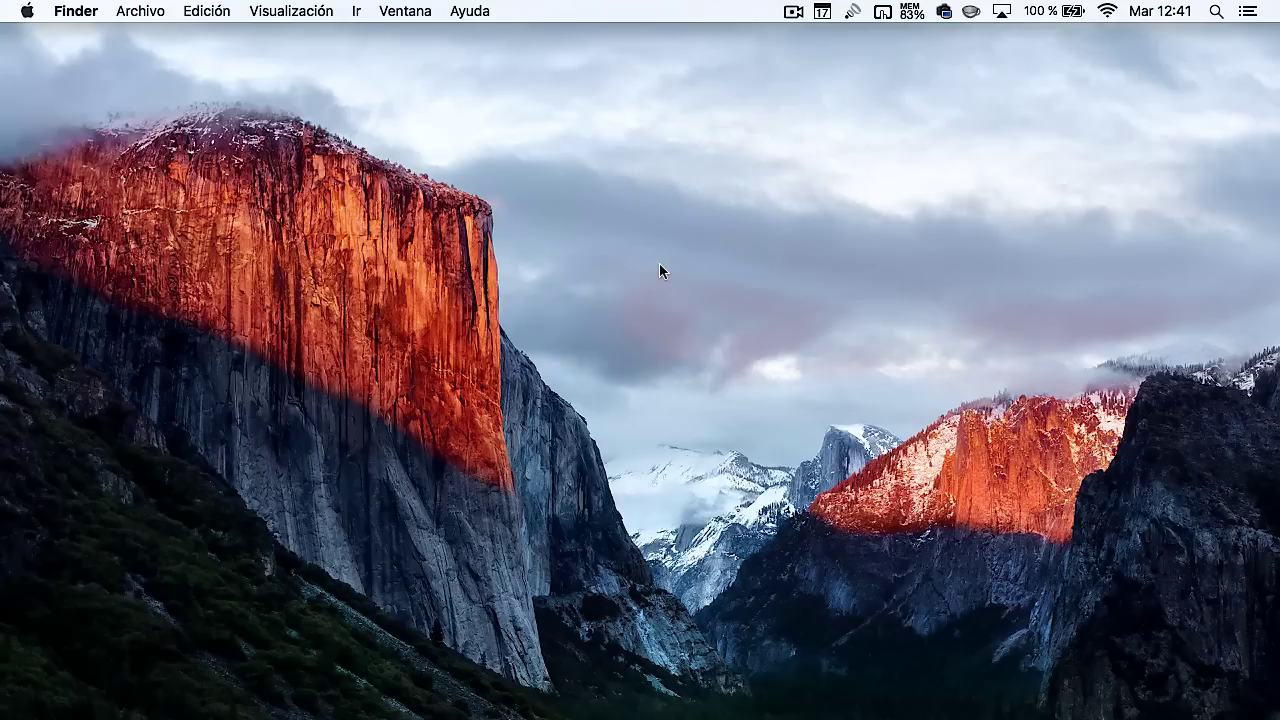
Switch to the BetterTouchTool preferences and select the 3 Finger Swipe Up gesture of the Magic Mouse
click(883, 12)
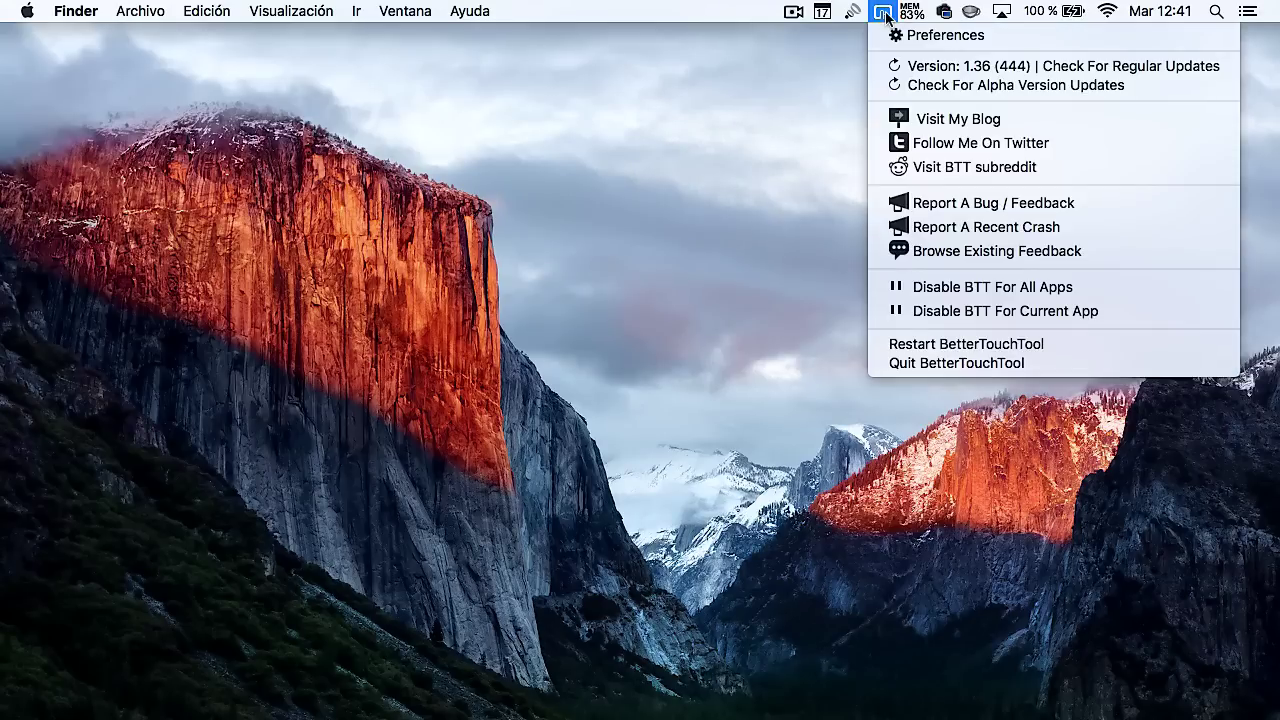
click(928, 36)
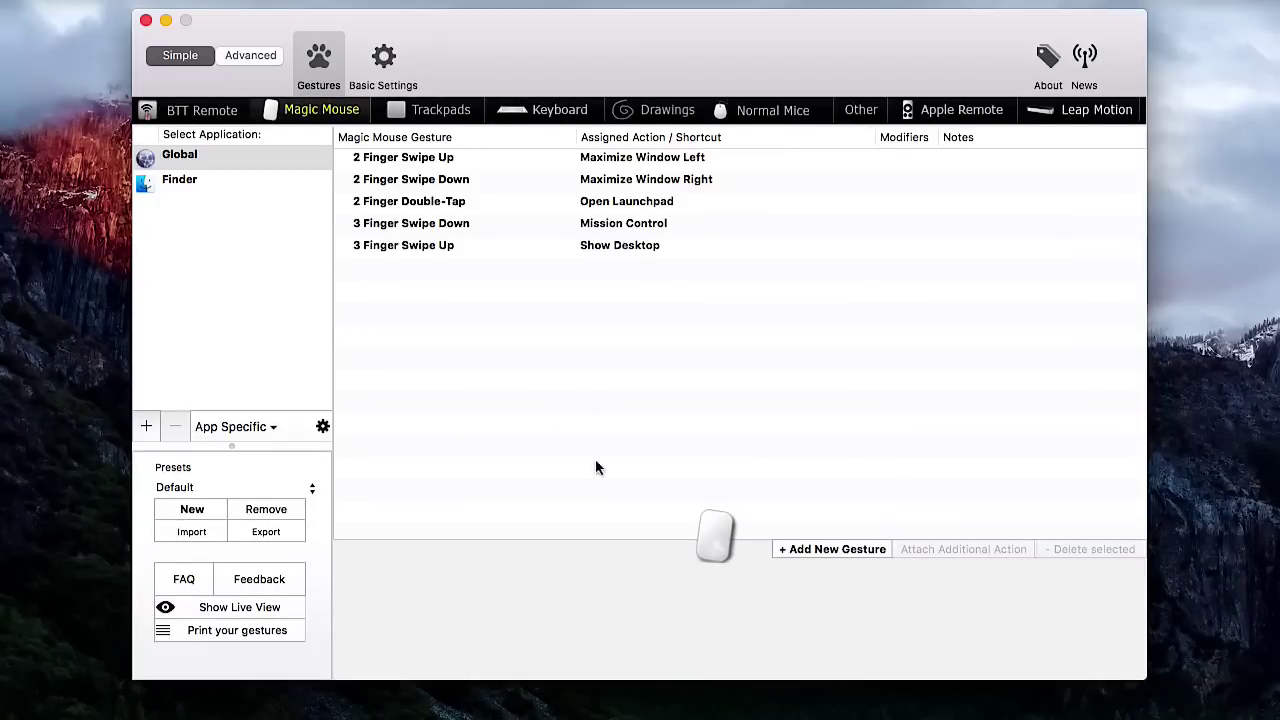
click(419, 248)
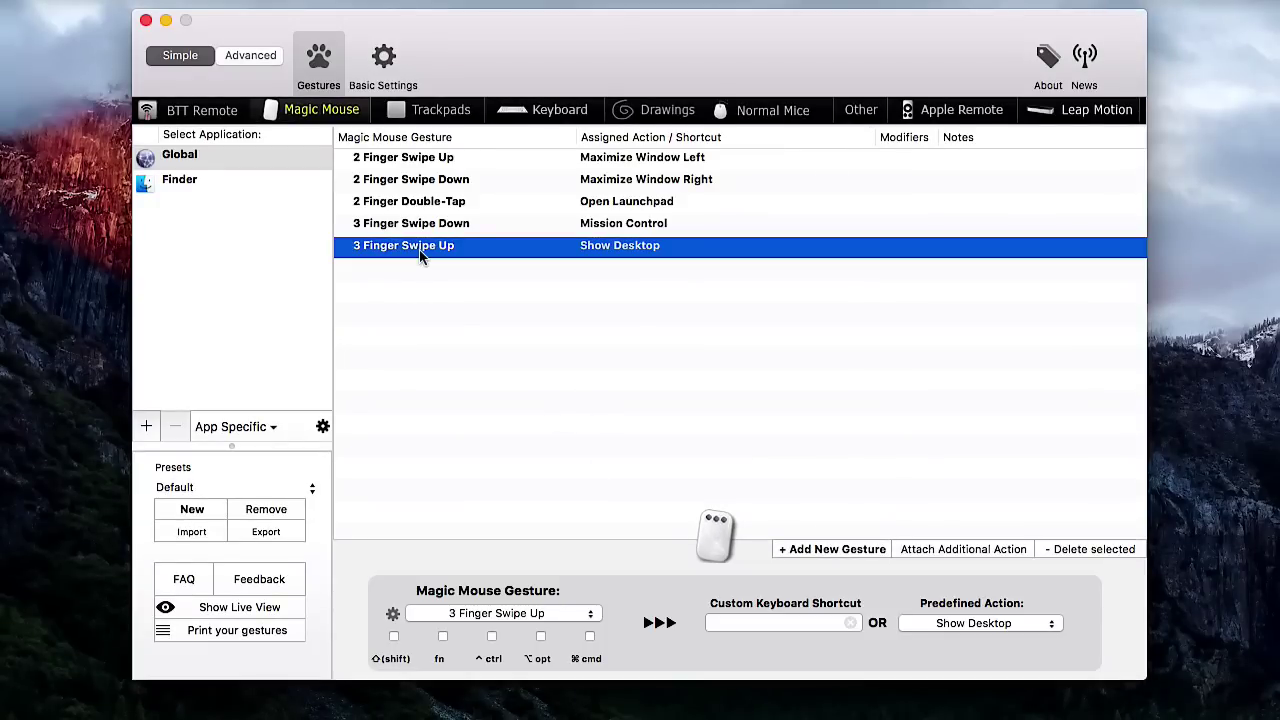
Add a Magic Mouse gesture set to 4 Finger Click and view the predefined action categories available for it
click(808, 549)
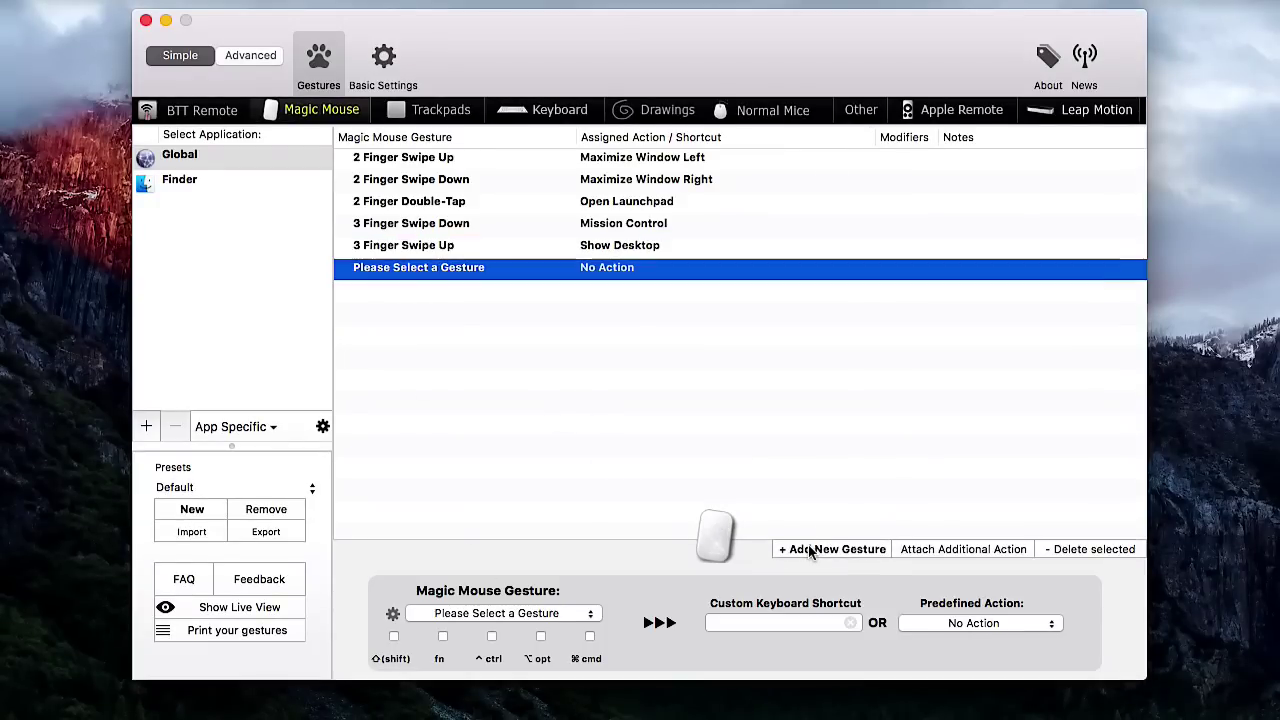
click(475, 612)
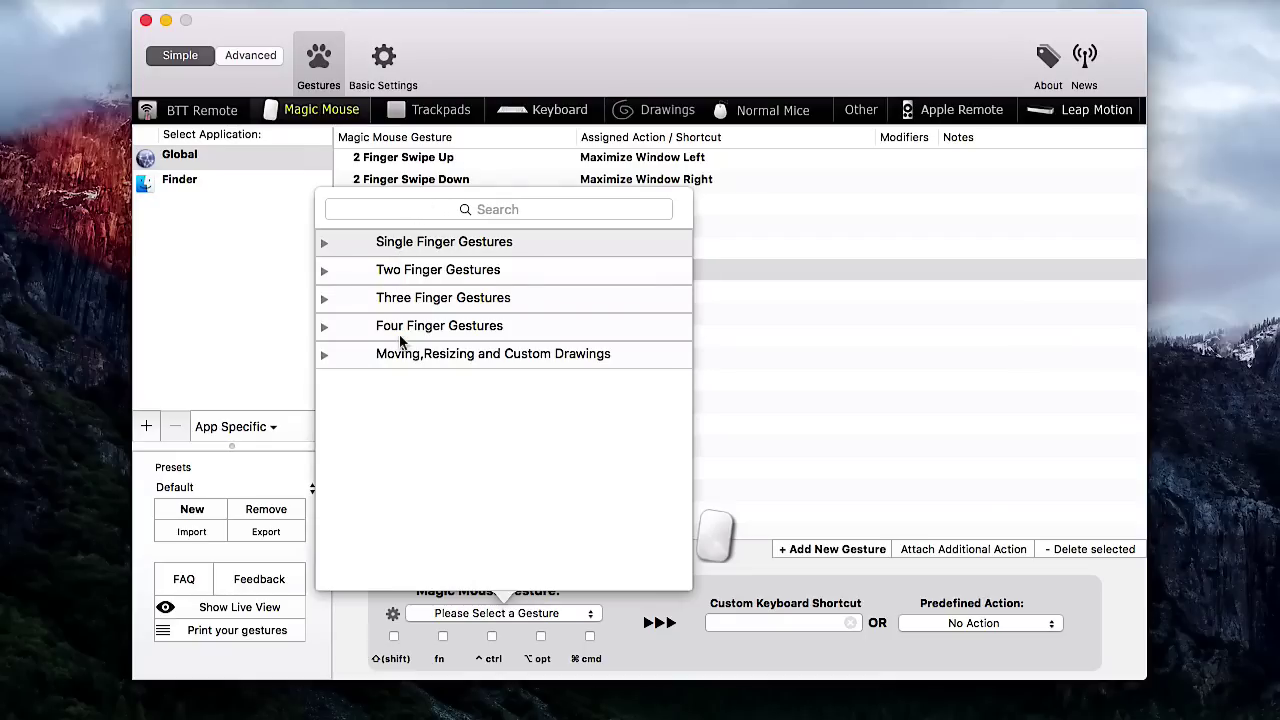
click(324, 326)
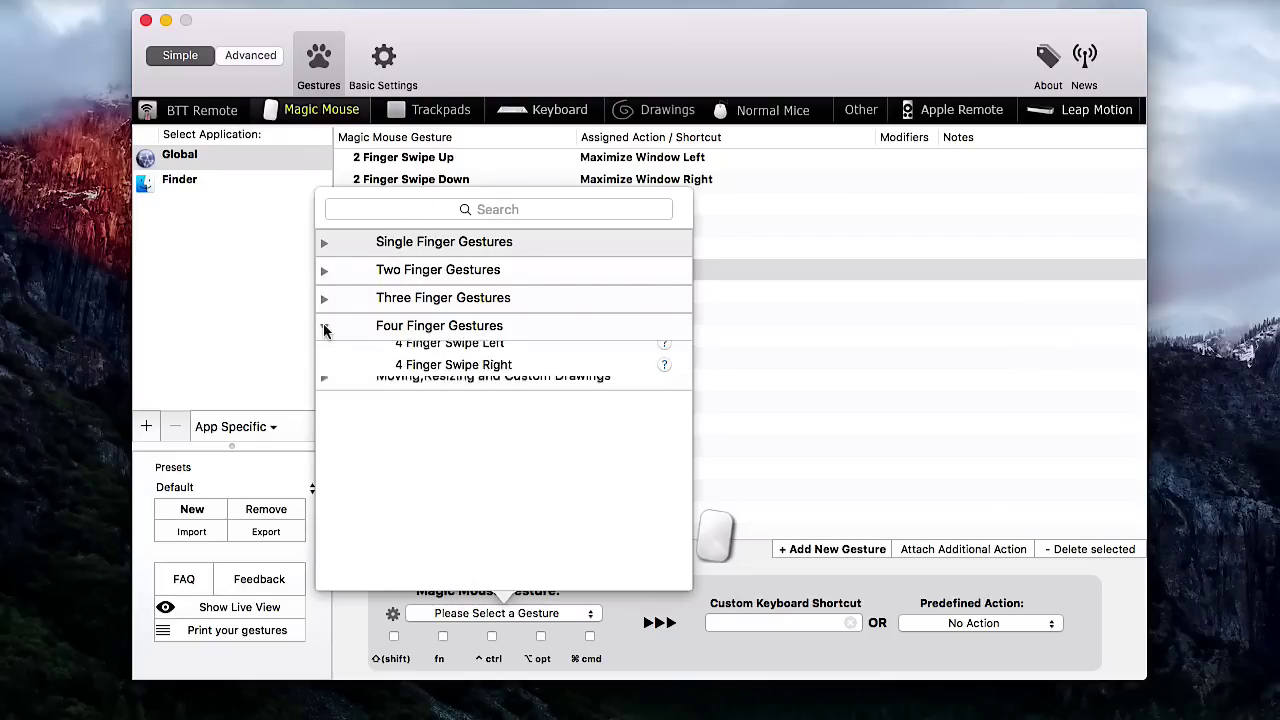
click(440, 355)
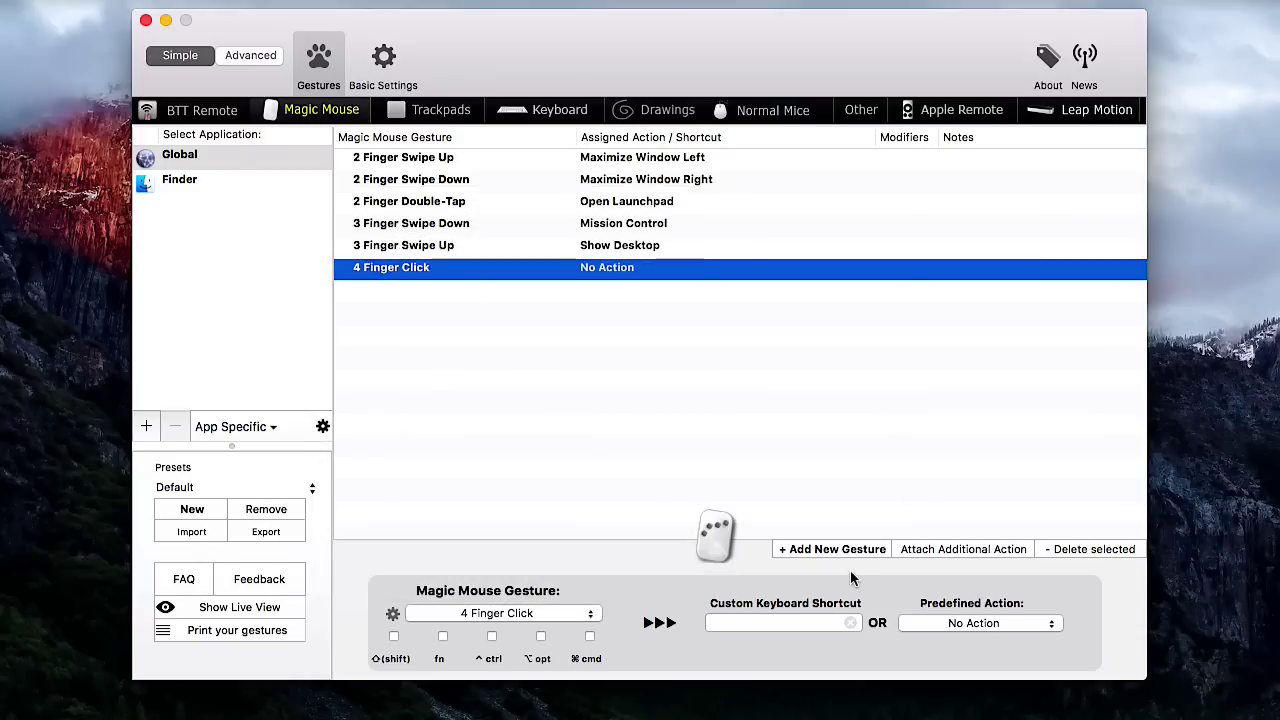
click(976, 623)
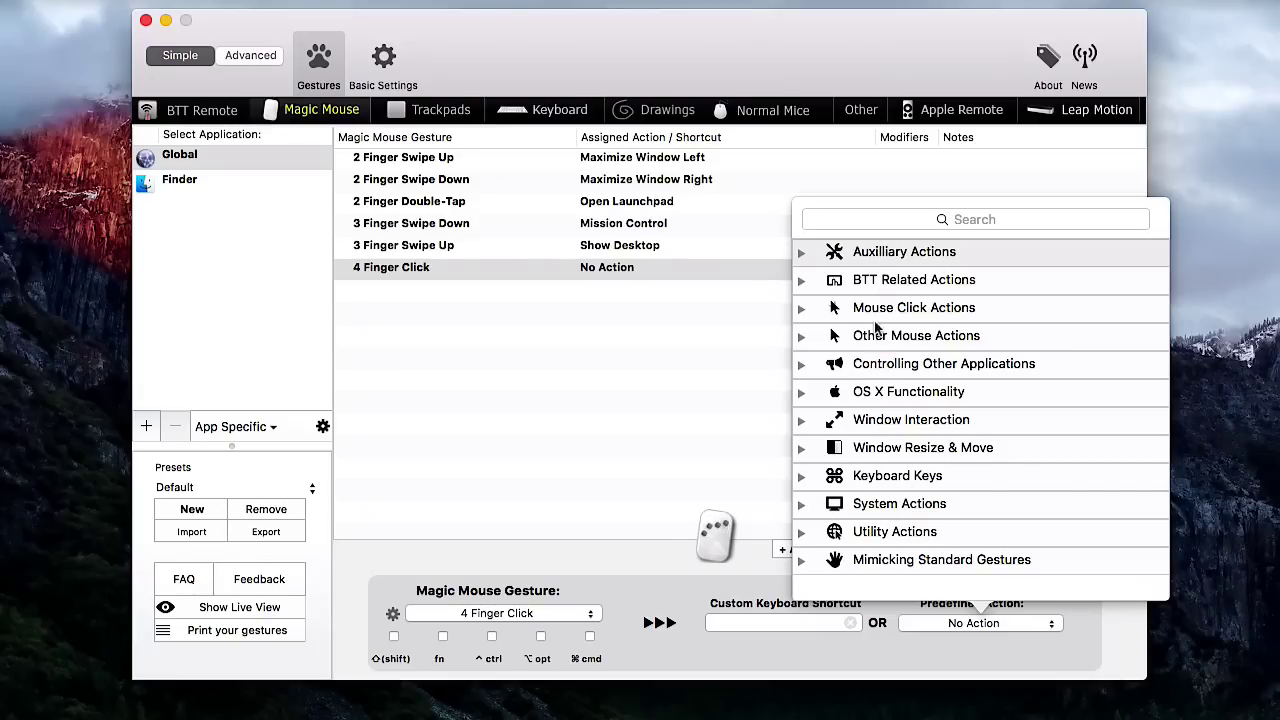
click(695, 370)
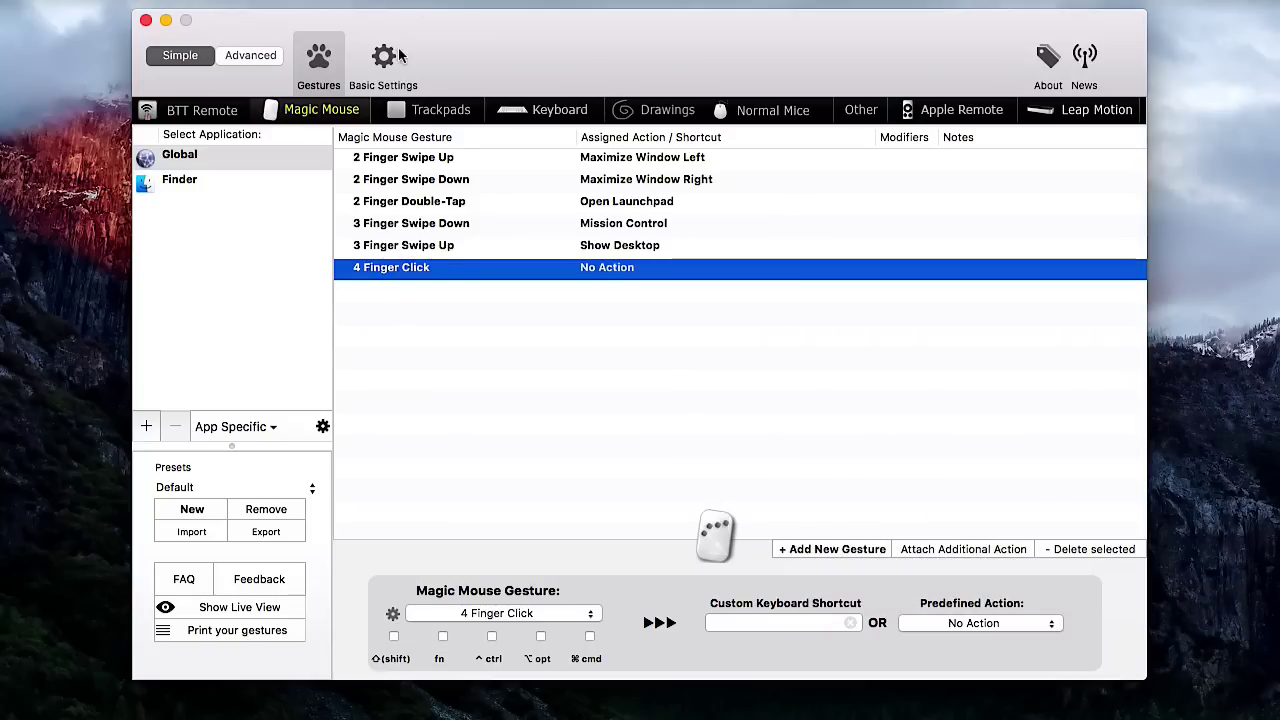
Browse the FORCE Trackpad Gestures for a newly added trackpad gesture and delete that empty entry
click(438, 110)
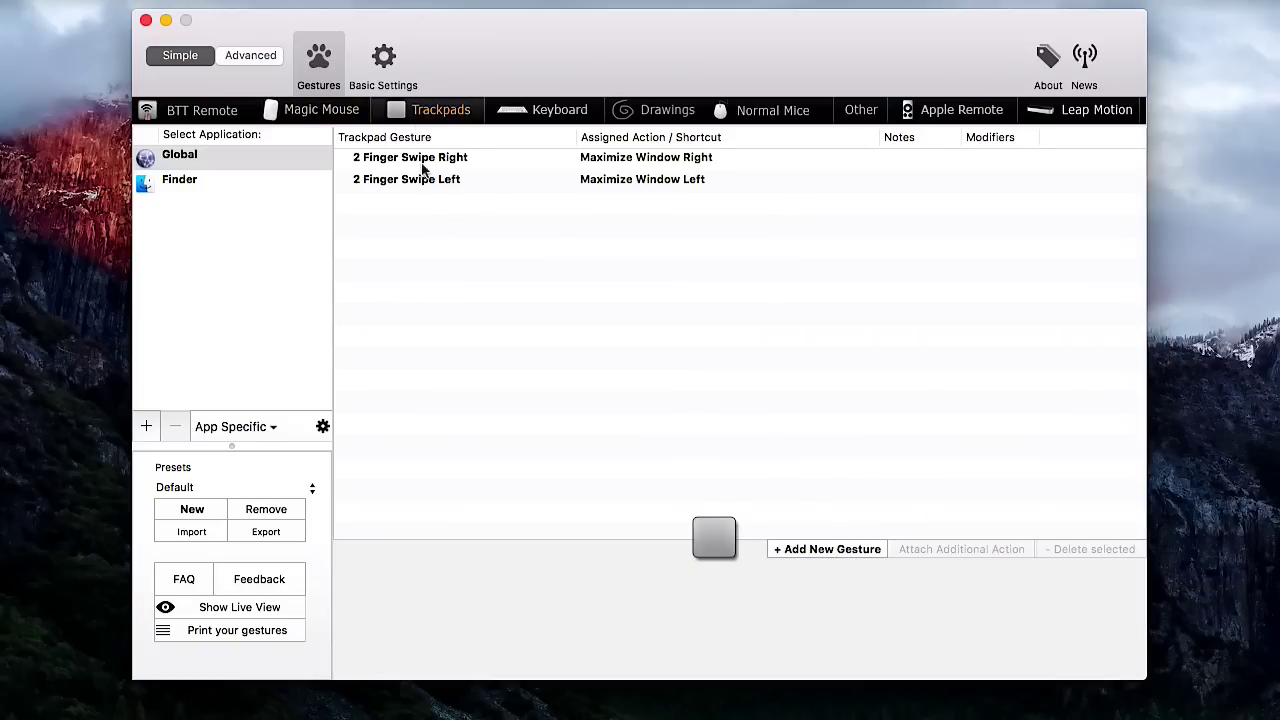
click(864, 548)
click(521, 612)
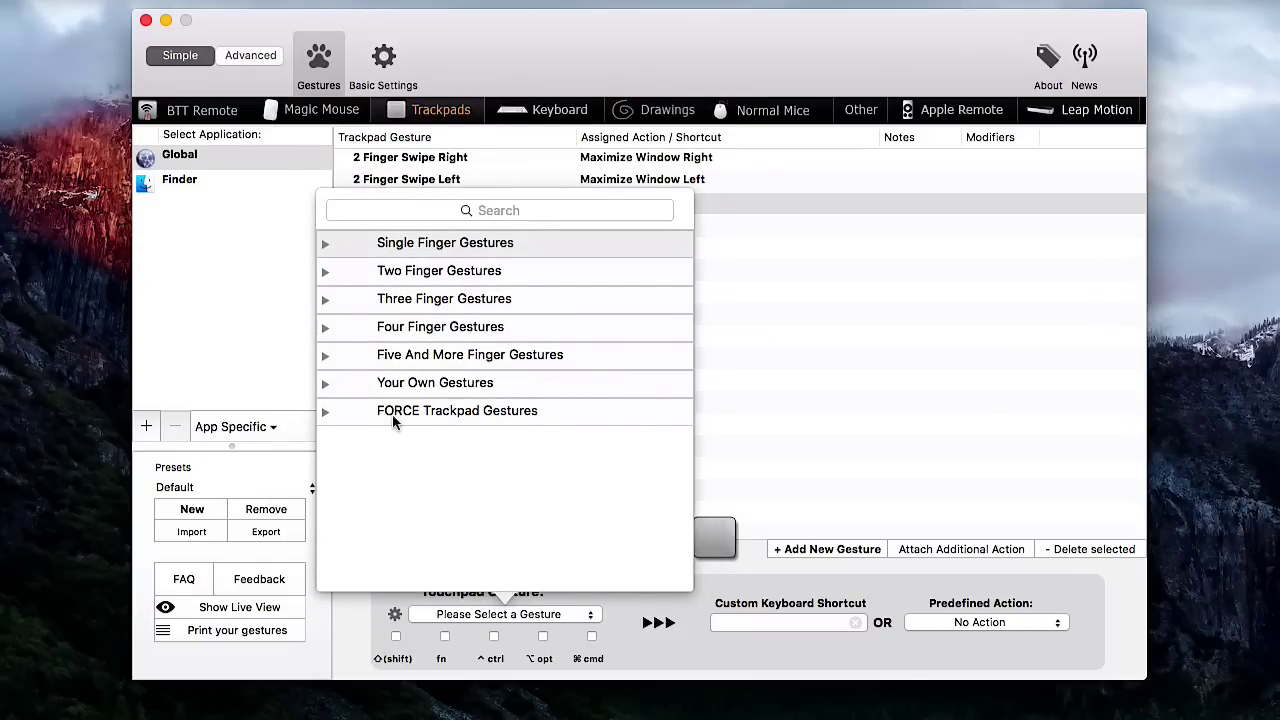
click(325, 412)
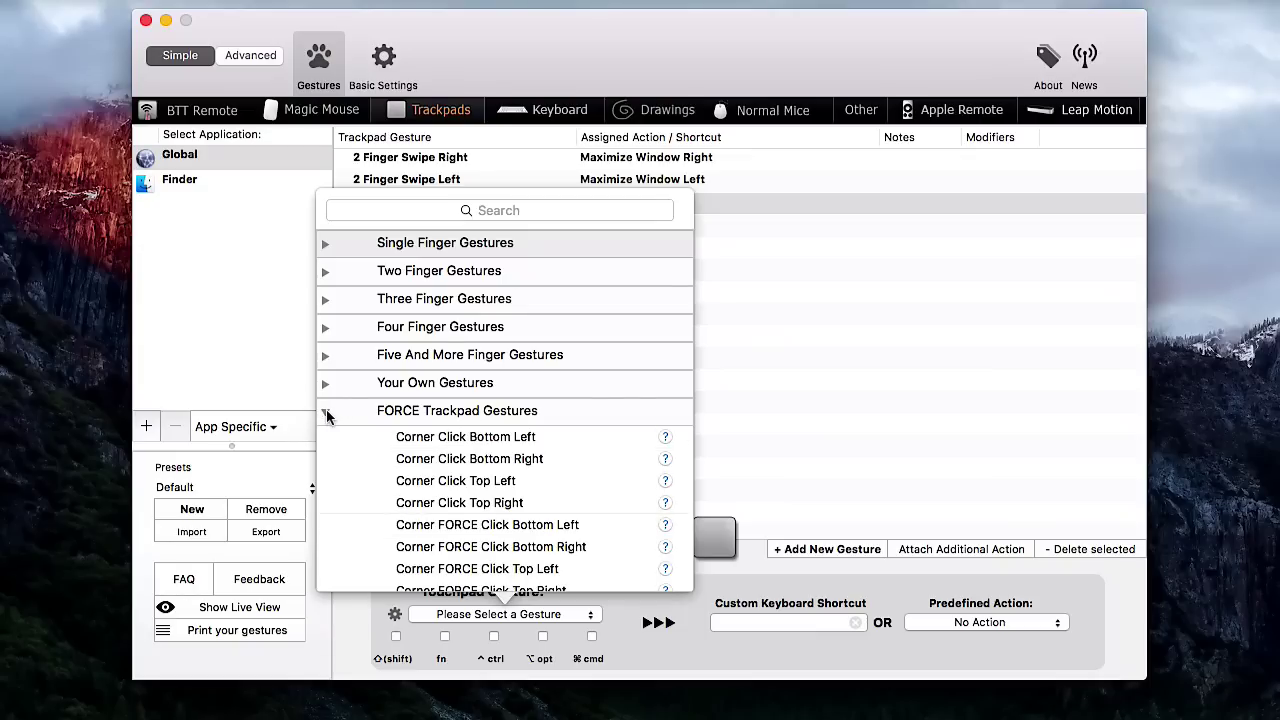
click(325, 412)
click(754, 352)
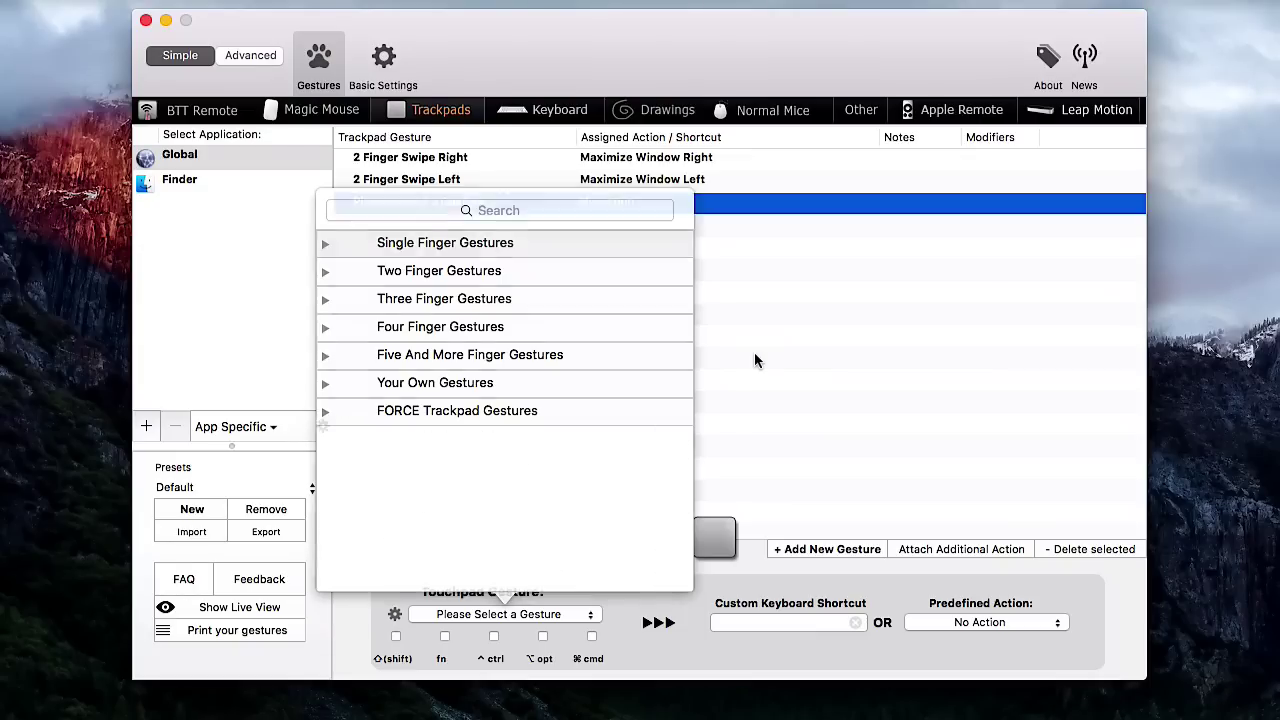
click(1094, 546)
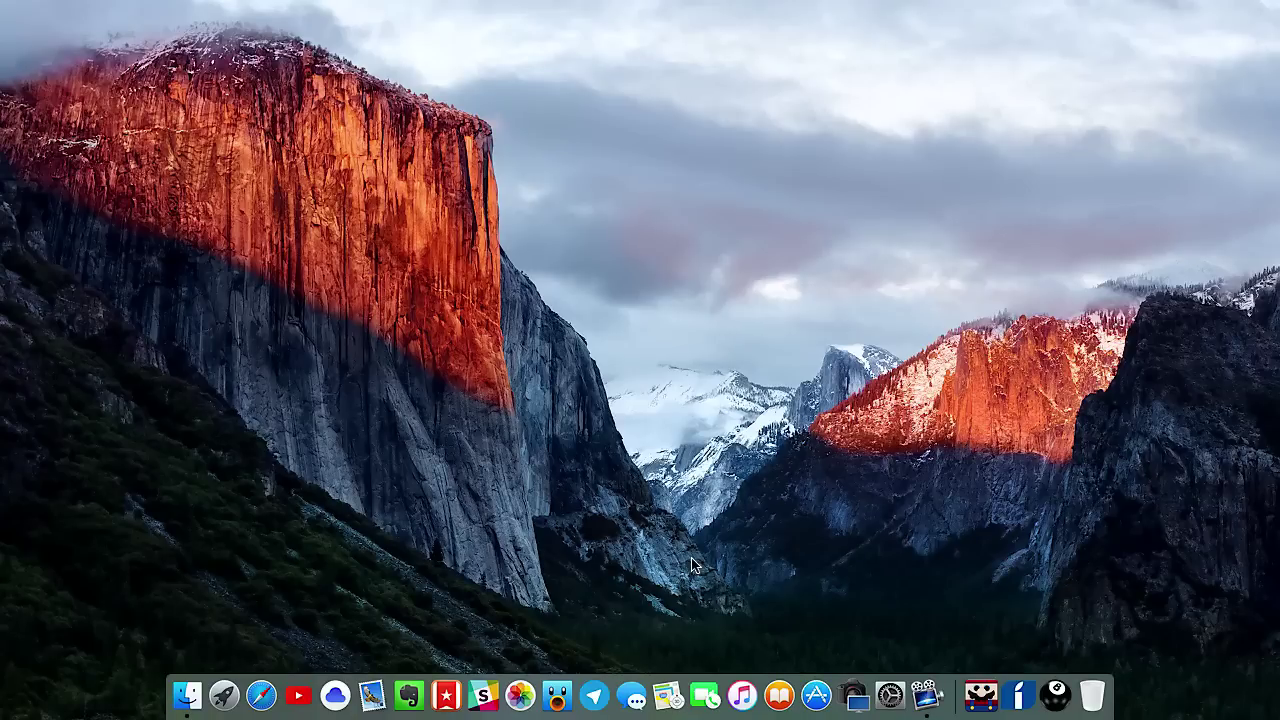
Launch Pixelmator through a Spotlight search
key(super+space)
text(pixelmator)
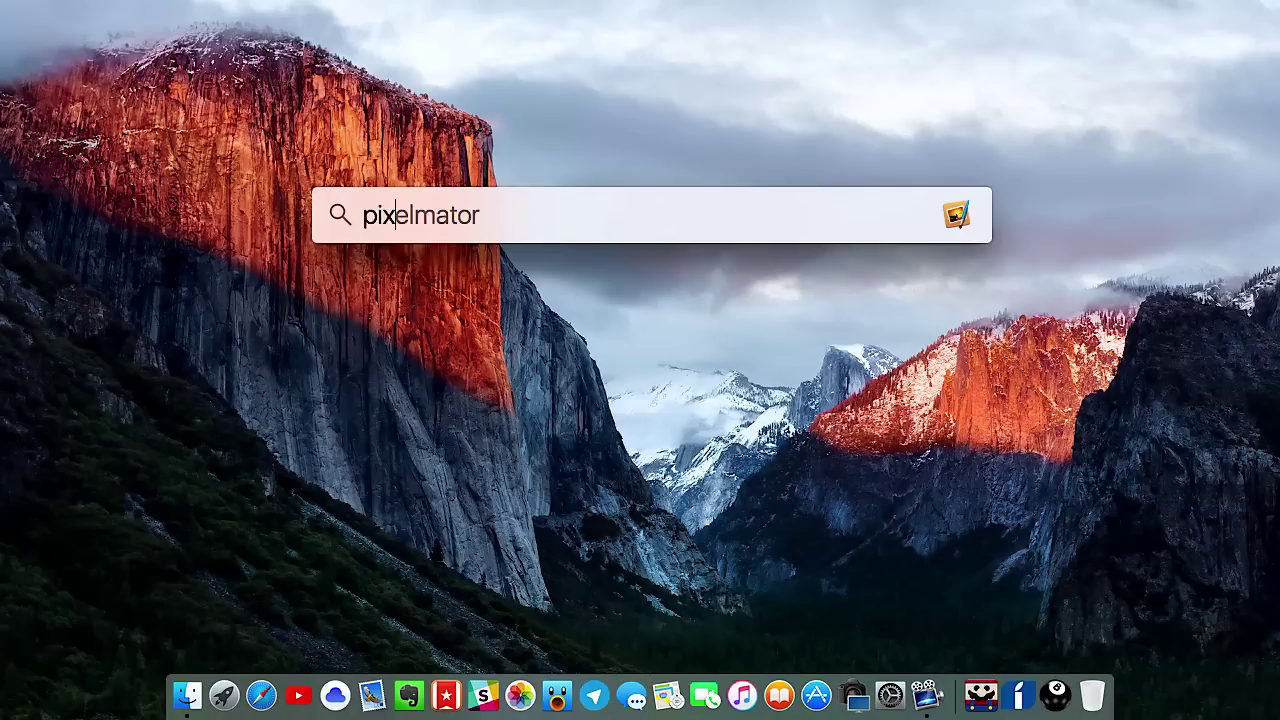
key(Return)
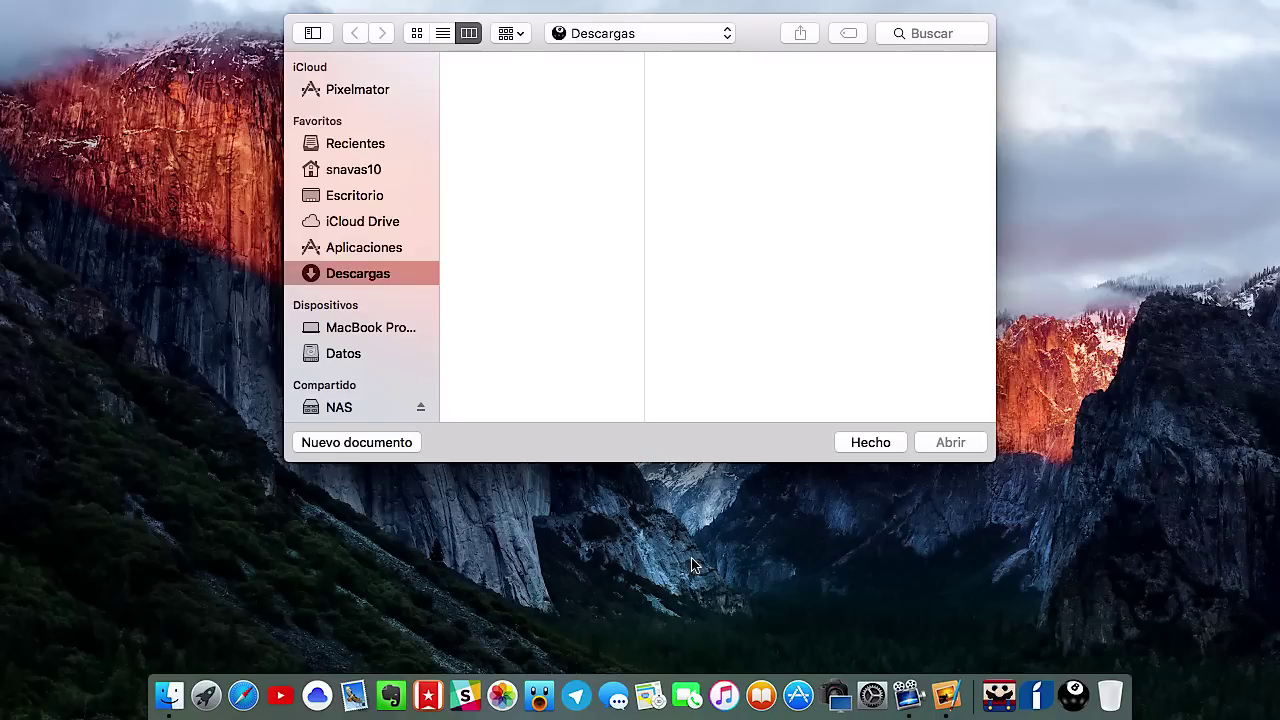
Open the AppsMania document from the +Portadas folder in Pixelmator's iCloud storage
click(349, 88)
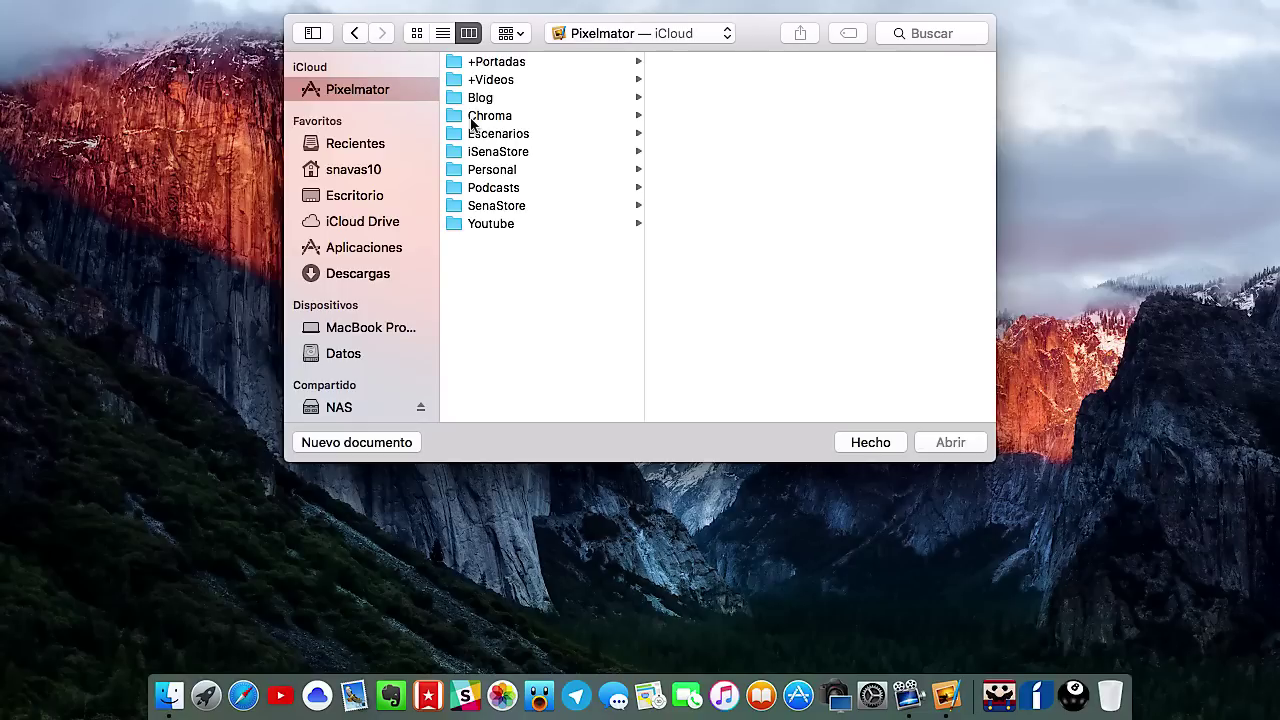
click(506, 65)
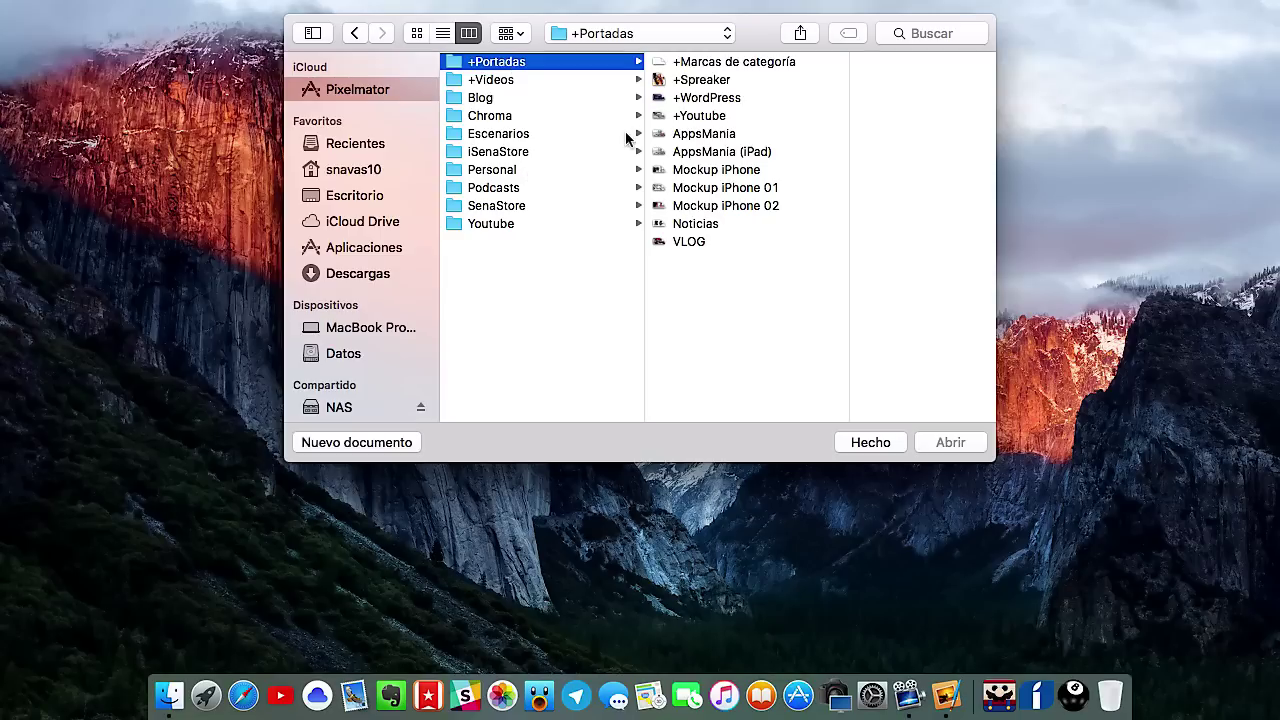
click(704, 139)
double_click(704, 139)
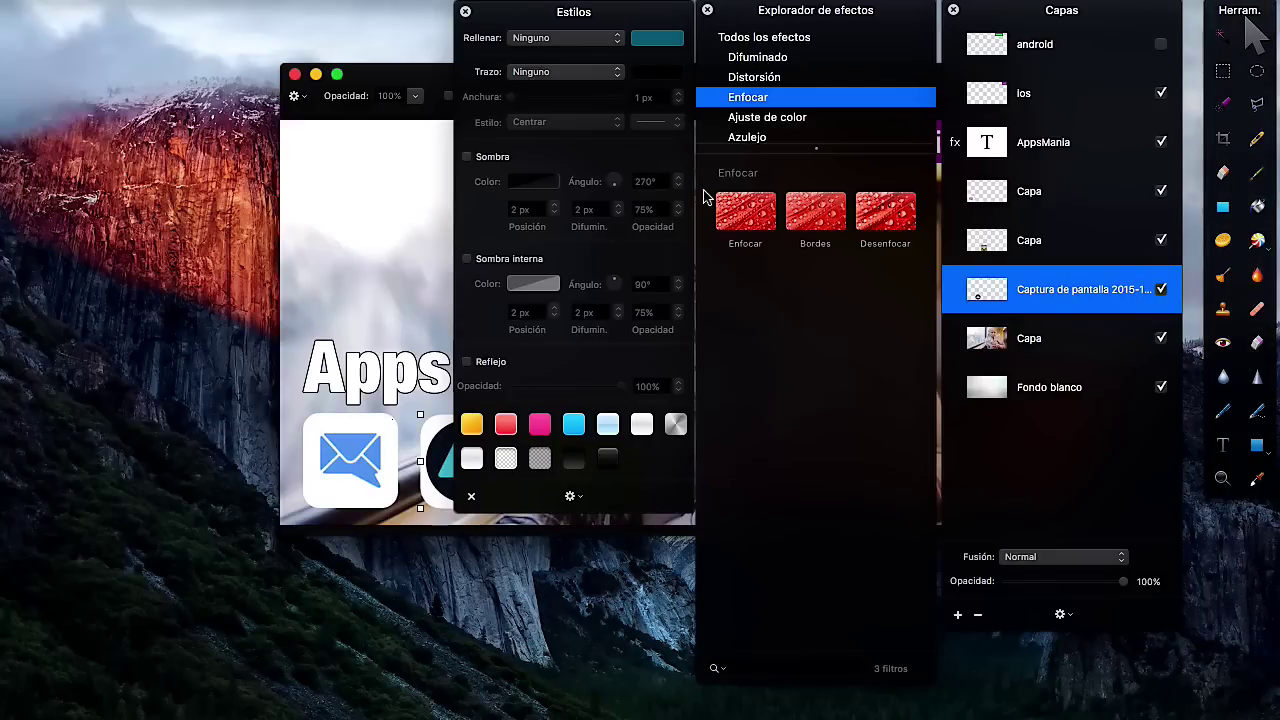
Close the Estilos and Explorador de efectos palettes, and move and enlarge the AppsMania window so the whole image fits
double_click(408, 77)
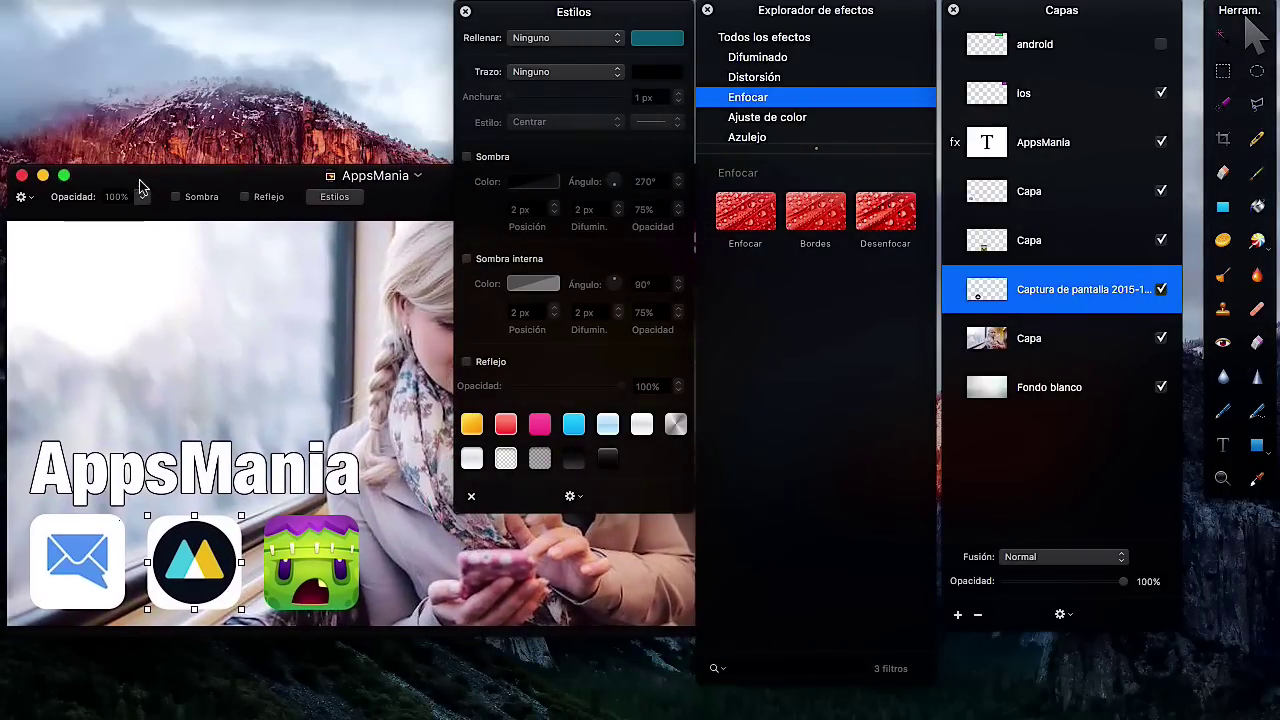
click(465, 11)
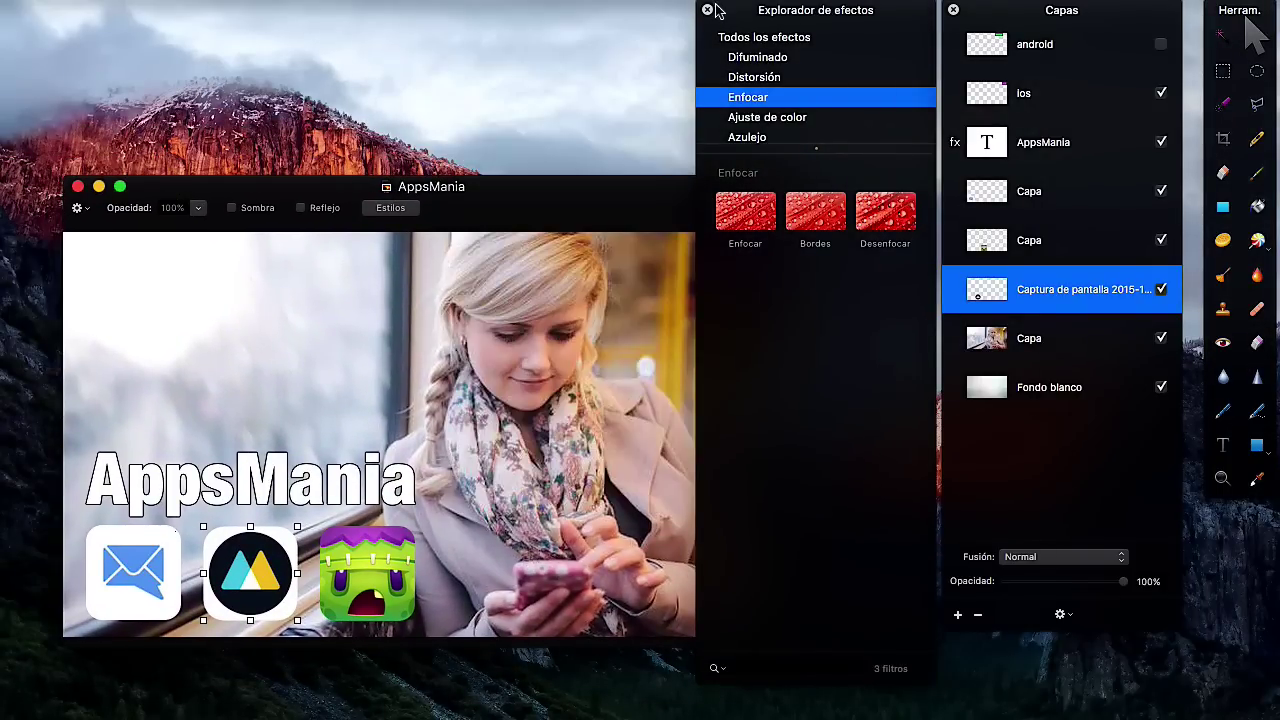
click(707, 10)
double_click(640, 189)
drag(795, 566, 868, 634)
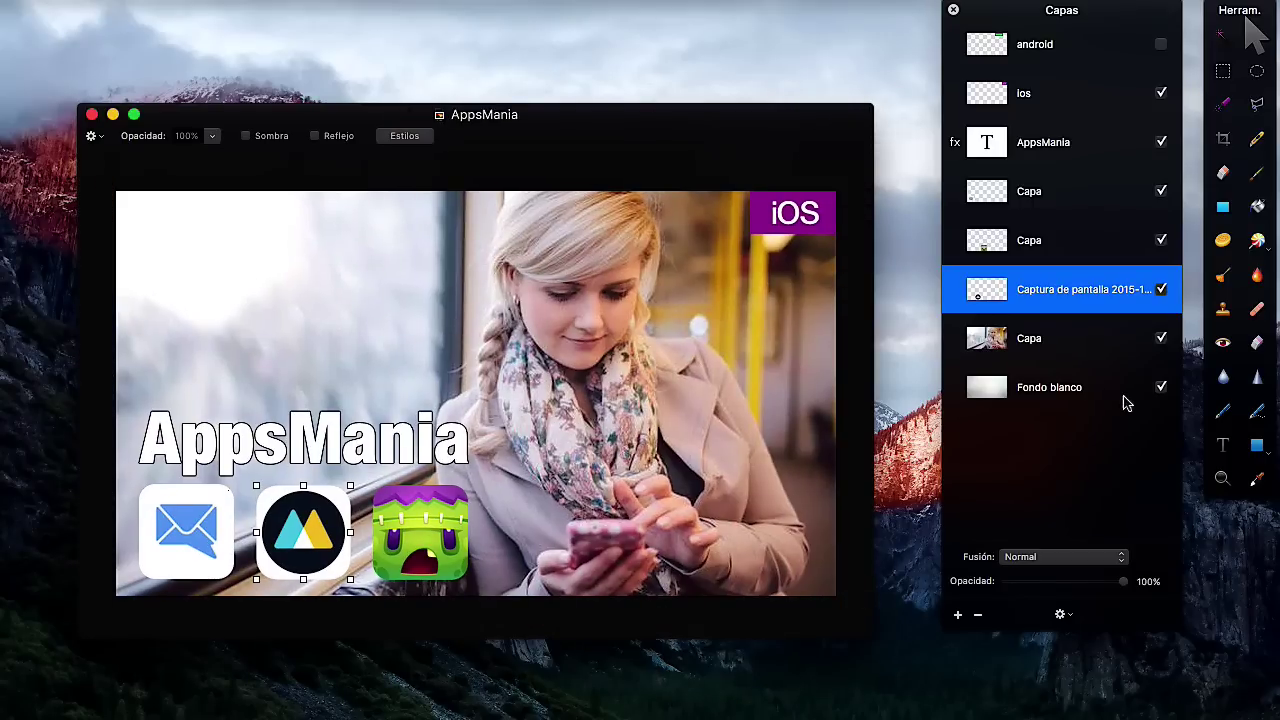
Select the photo layer of the woman on the train and show the Explorador de efectos palette
click(1025, 372)
click(742, 392)
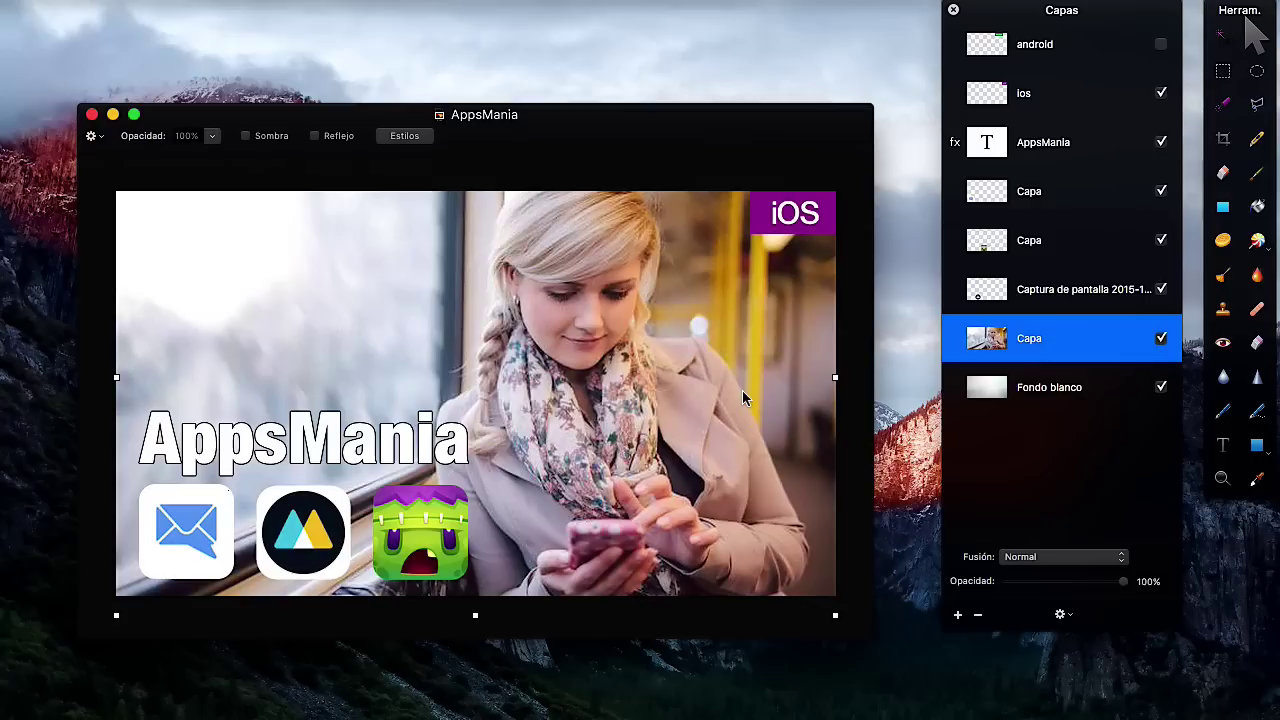
key(super+3)
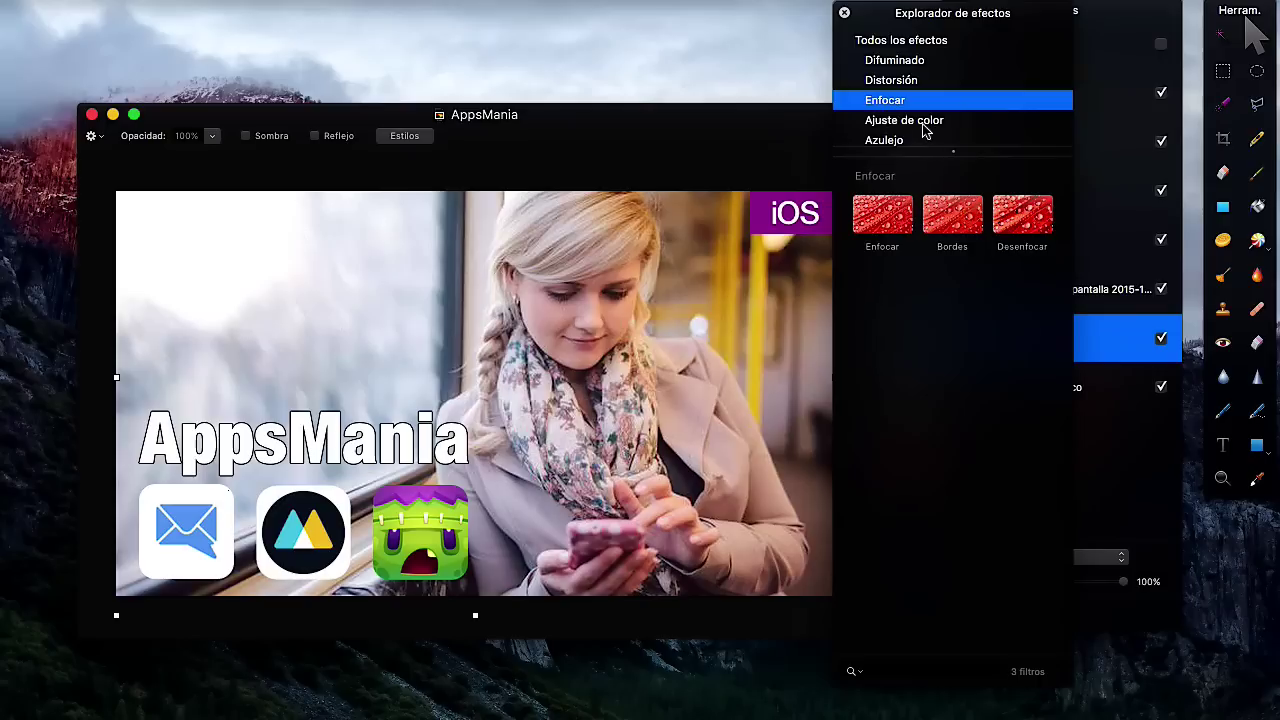
Browse the Generador and Ajuste de color categories in the Explorador de efectos, and close the palette
scroll(920, 118, down, 1)
scroll(920, 118, down, 4)
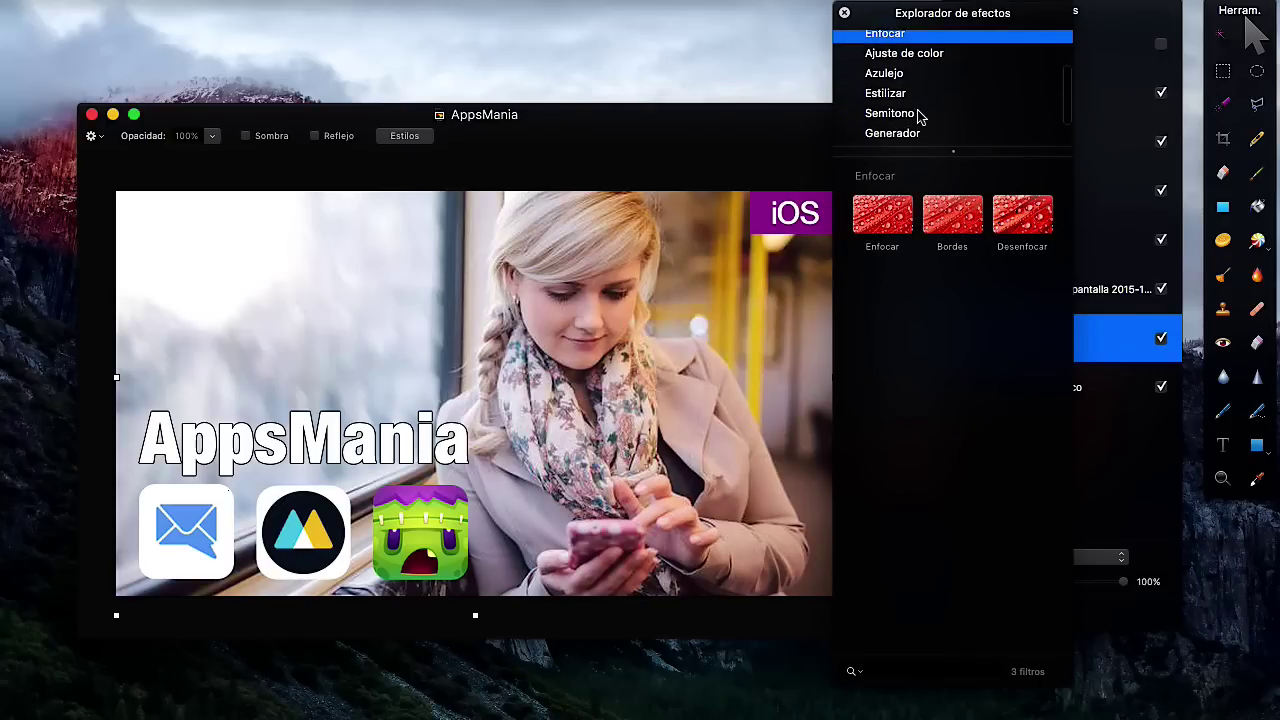
scroll(918, 116, down, 1)
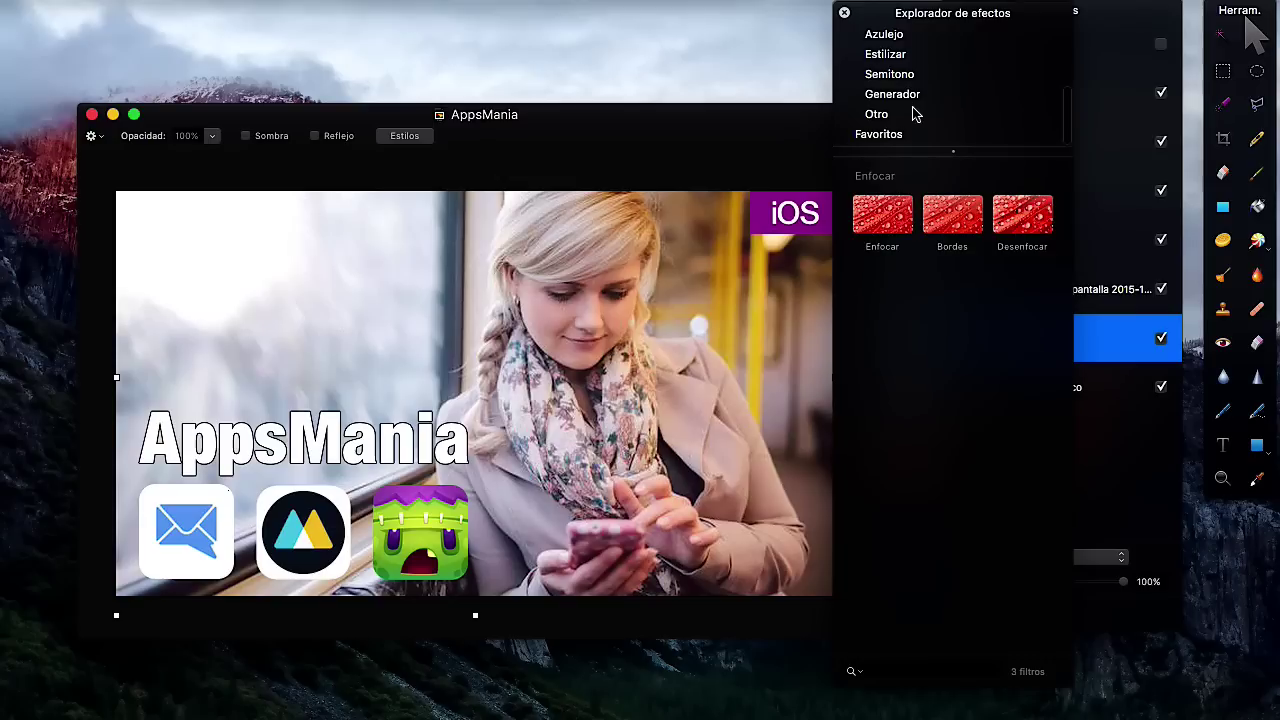
click(912, 98)
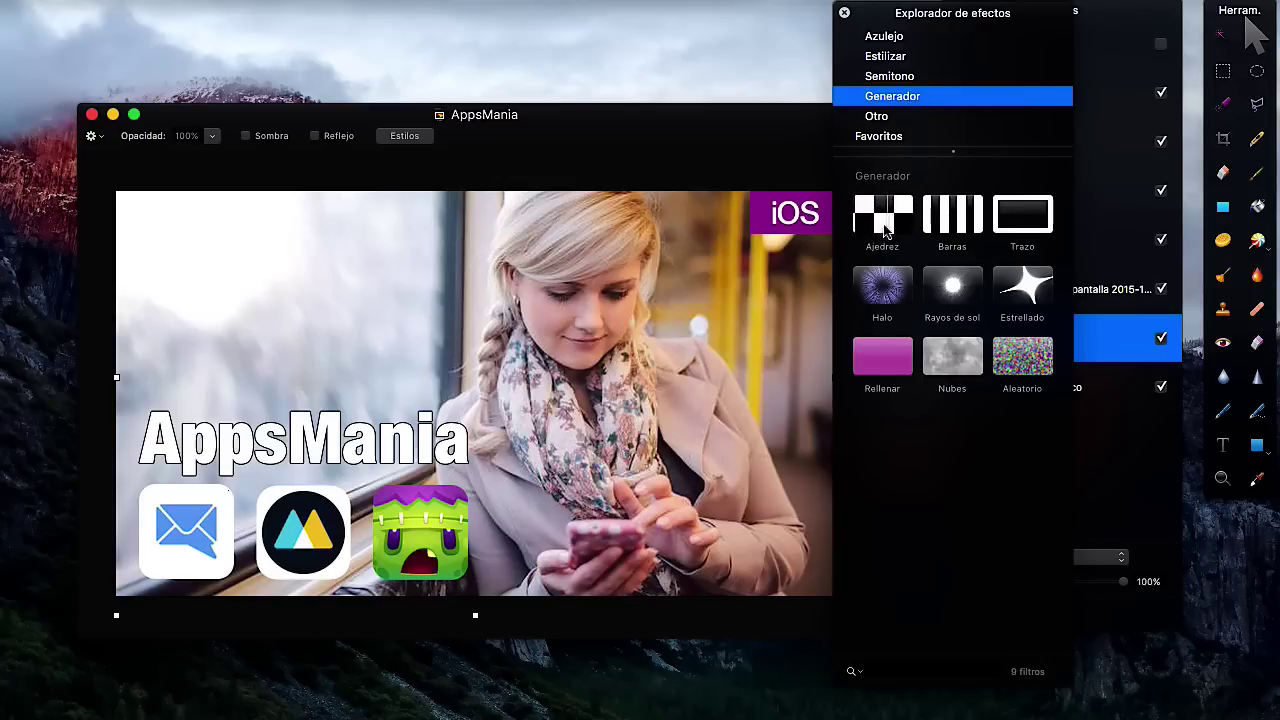
scroll(960, 106, up, 3)
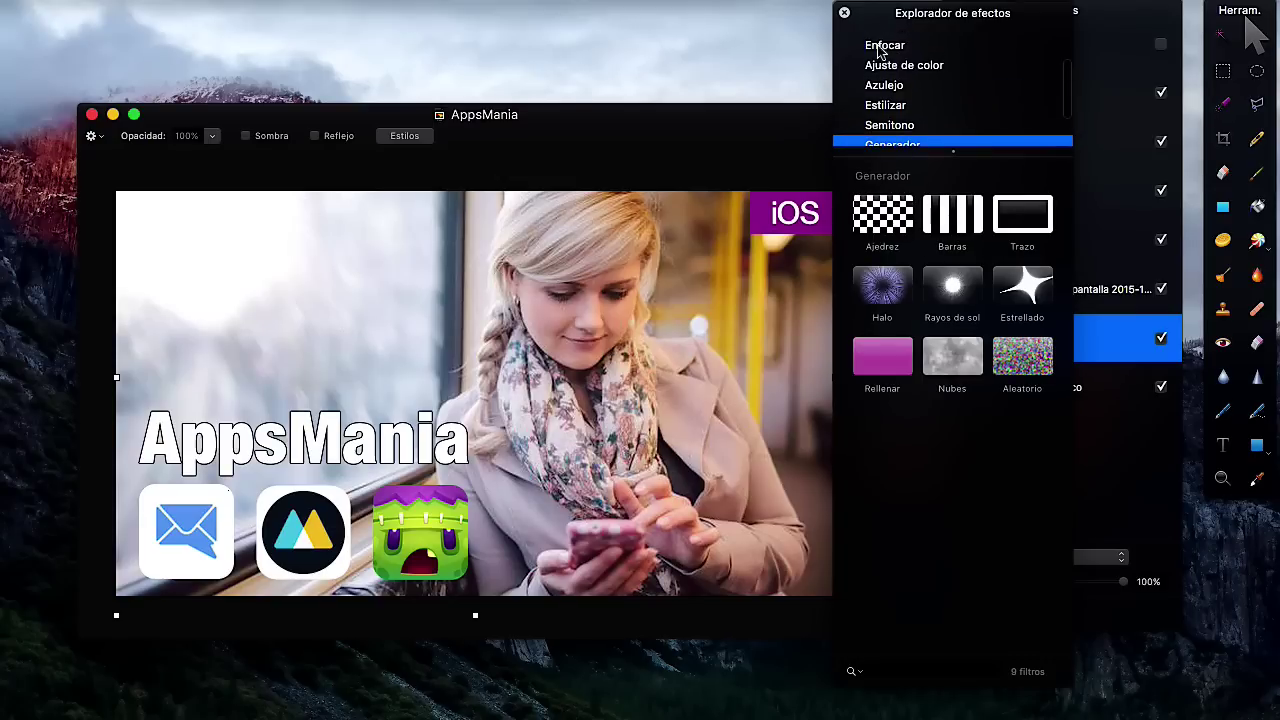
click(882, 68)
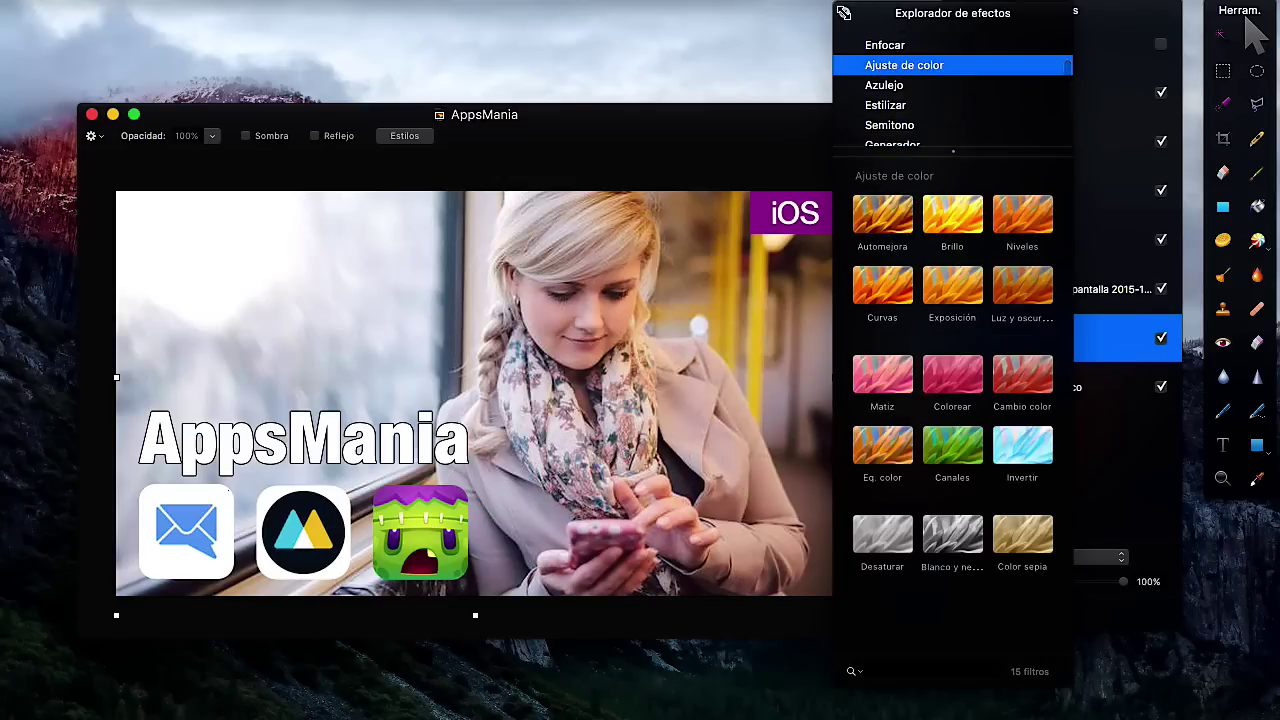
click(844, 13)
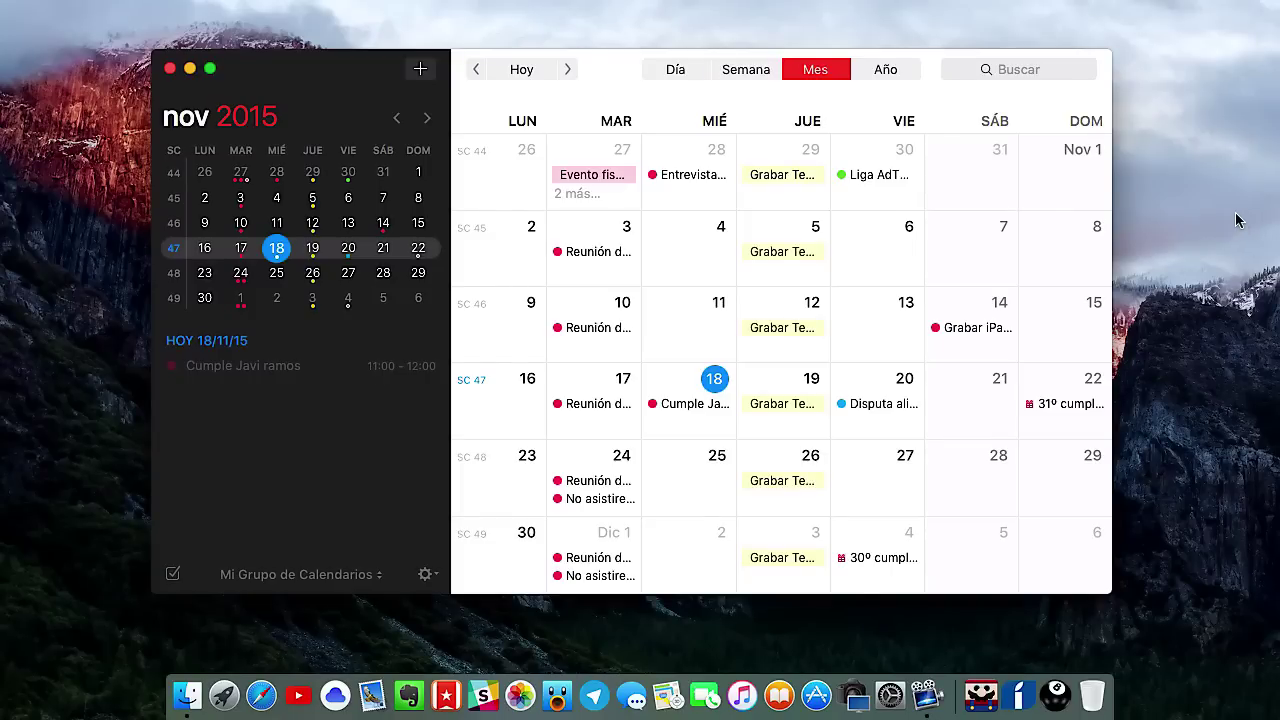
Close the calendar app's full month window and open its mini calendar for November 2015
mouse_move(378, 72)
mouse_down()
mouse_move(397, 80)
mouse_move(360, 72)
mouse_up()
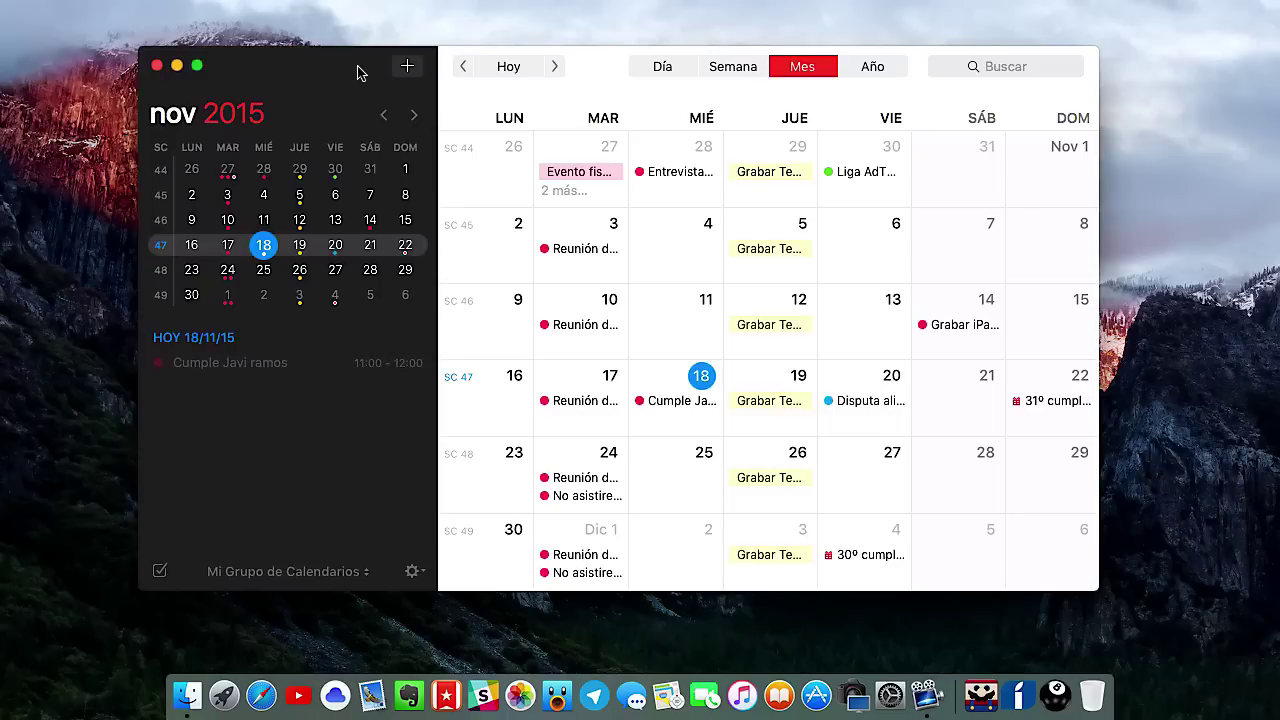
click(157, 66)
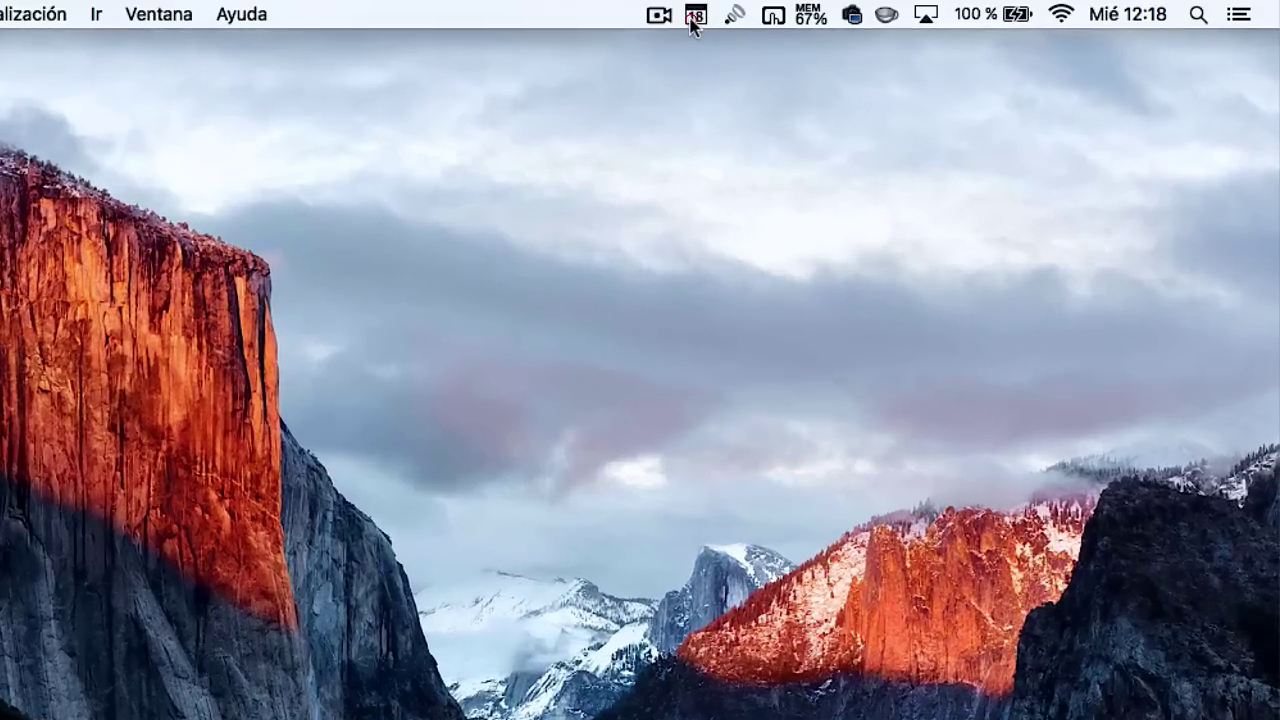
click(695, 16)
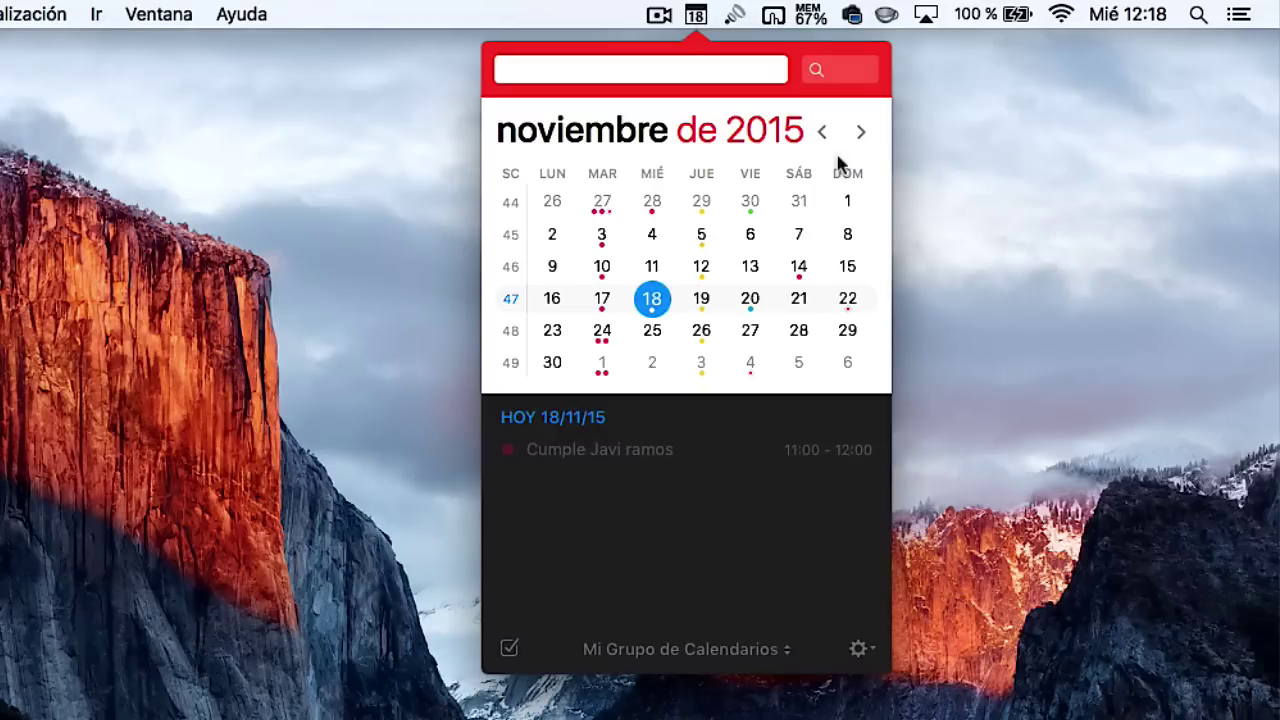
Look ahead one month in the mini calendar and return to November, then view the events of the 19th and the 18th
click(861, 132)
click(818, 133)
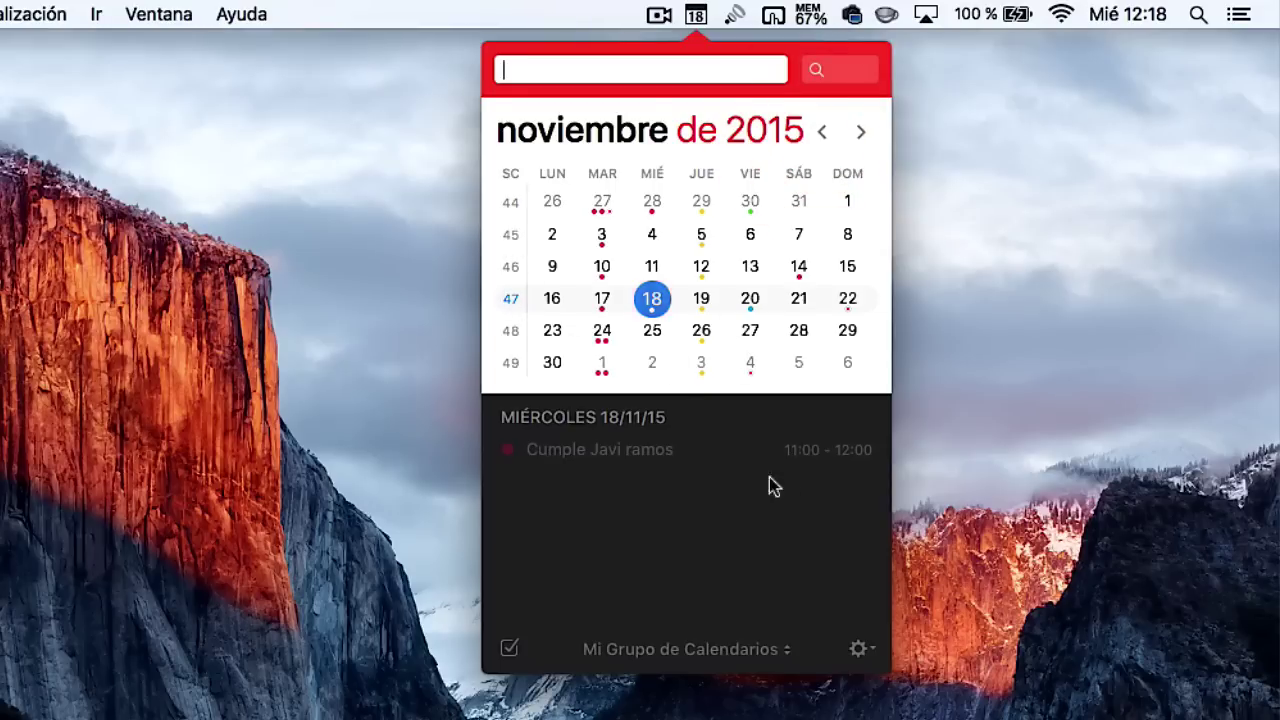
click(698, 305)
click(657, 303)
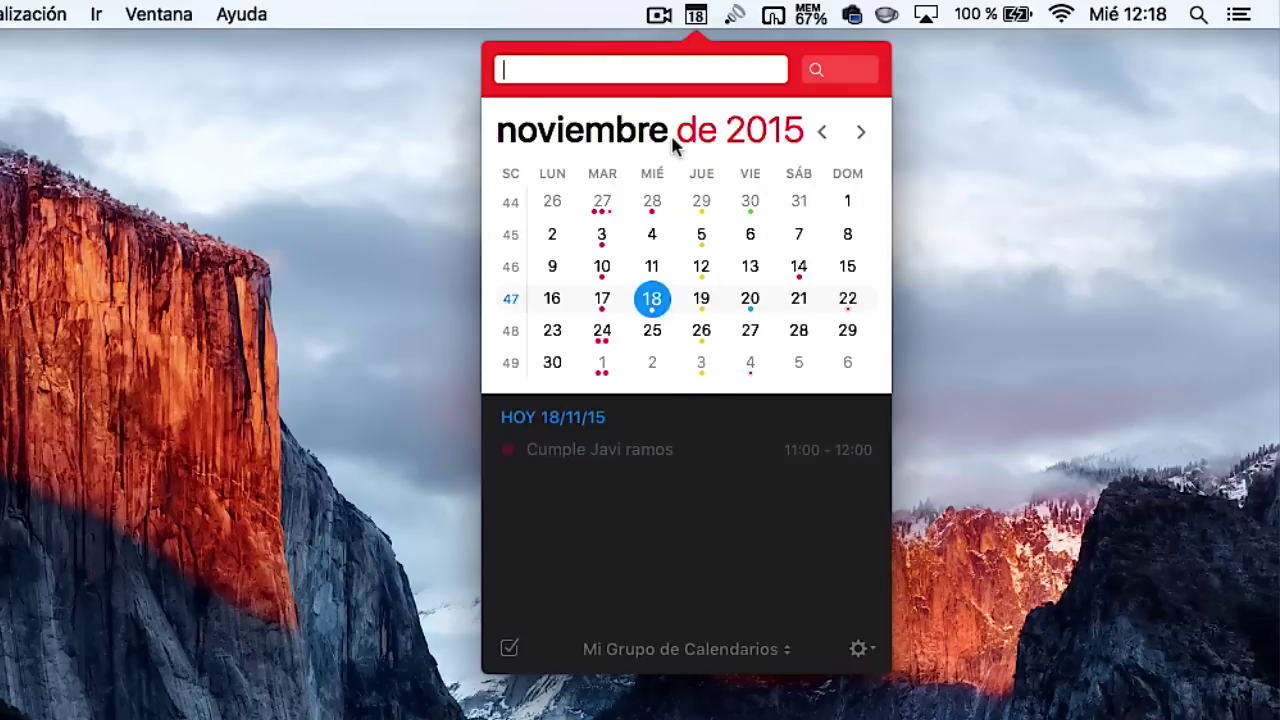
Compose a new calendar event from the text "star wars 18-12-15"
text(star)
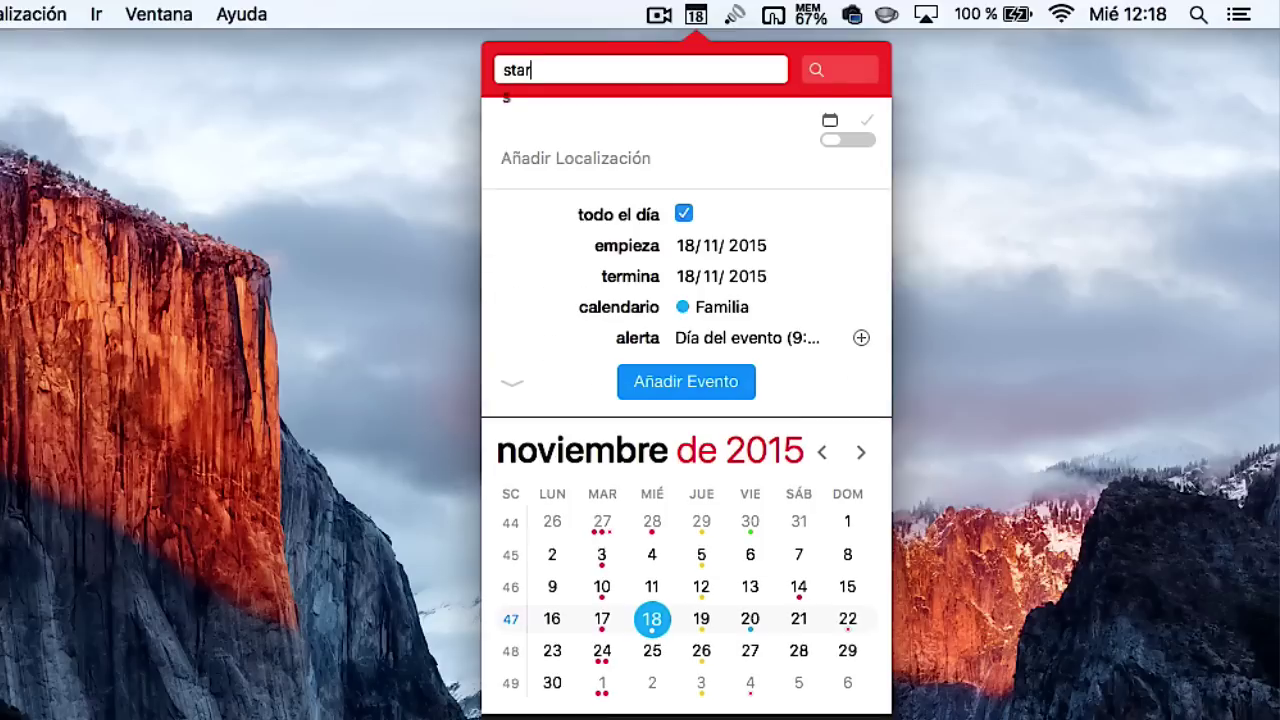
text( wars 18-12-15)
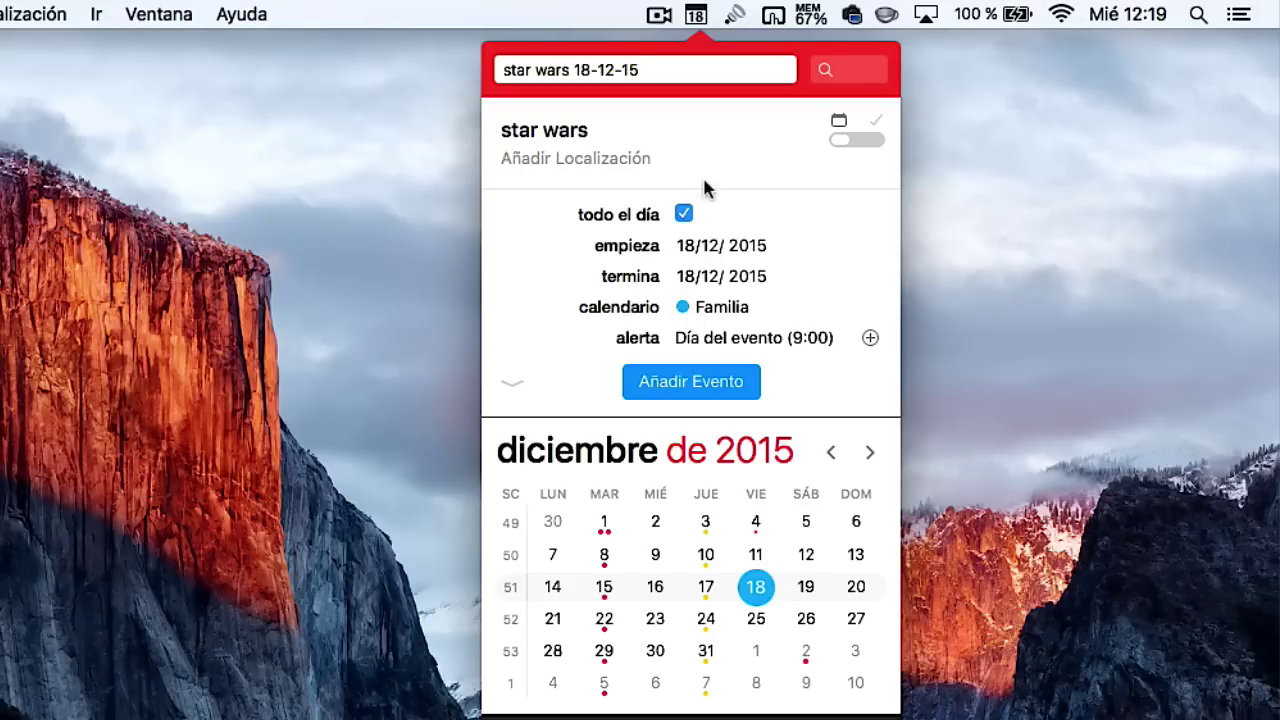
text(isenacode)
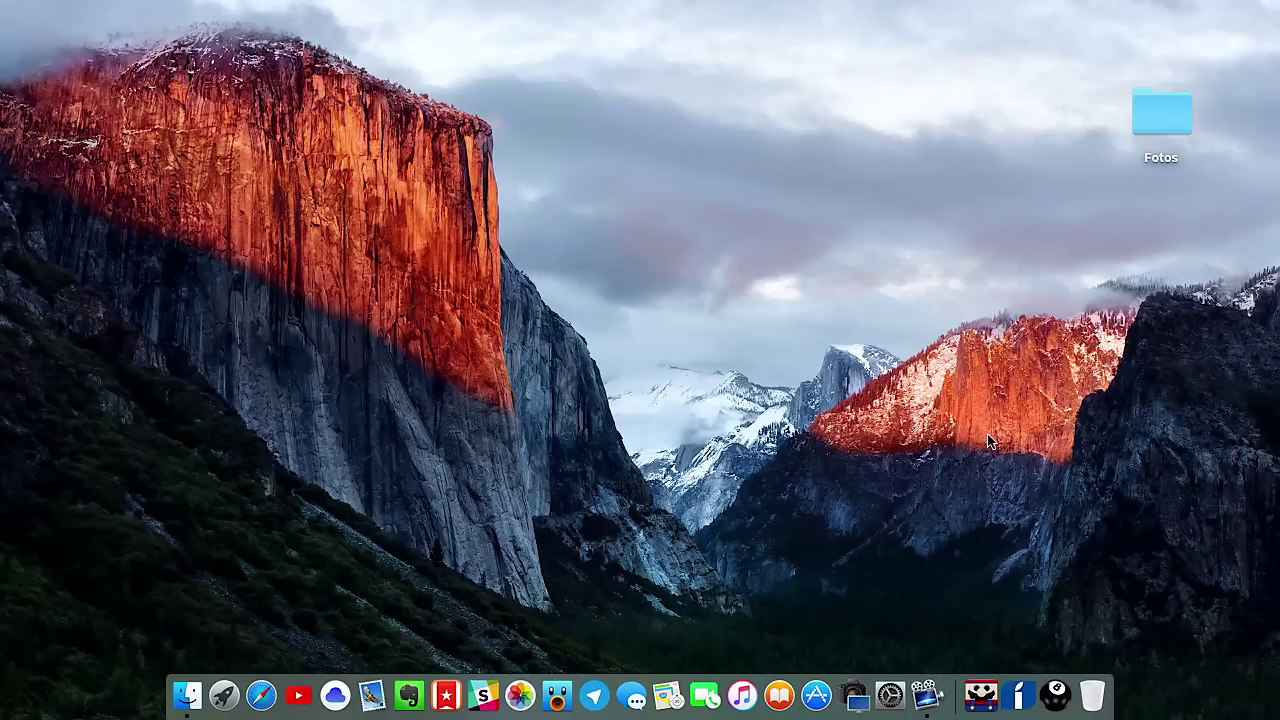
Open the Fotos folder on the desktop and preview its photos from IMG_0120.jpg through IMG_0126.jpg with Quick Look
double_click(1159, 120)
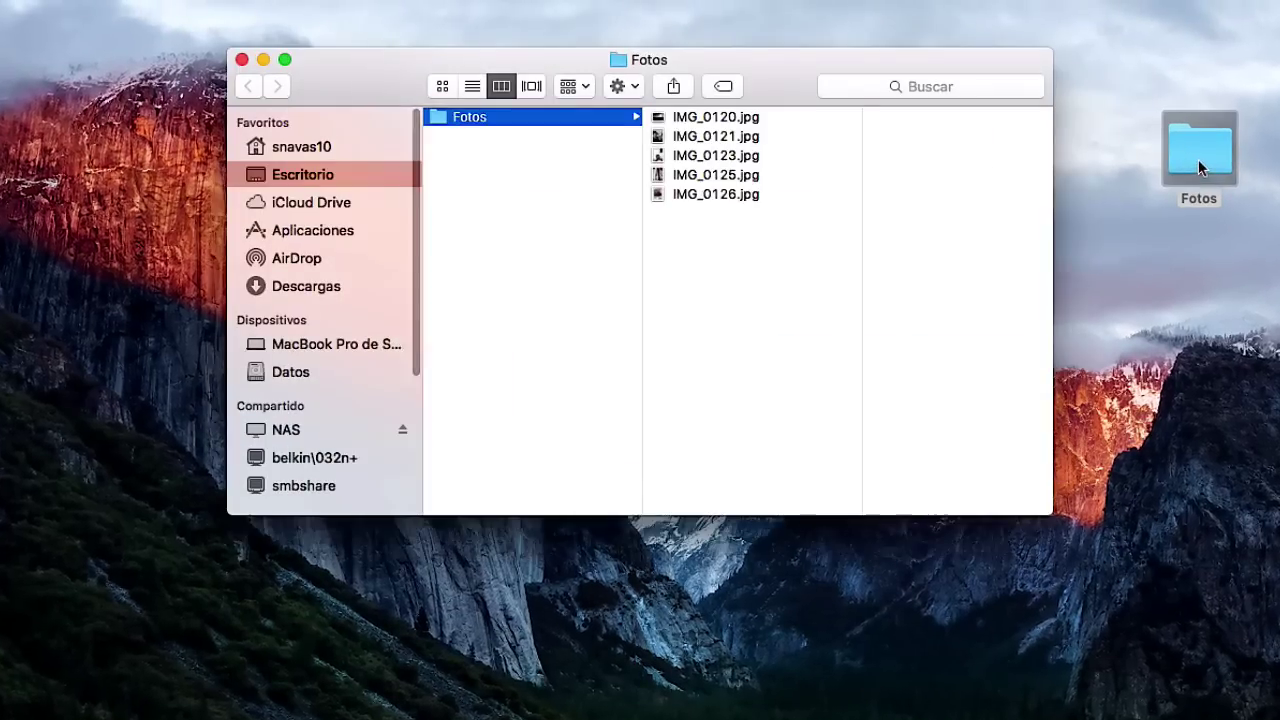
click(722, 121)
key(space)
key(Down)
key(Down)
key(Down)
key(Down)
key(Down)
key(Down)
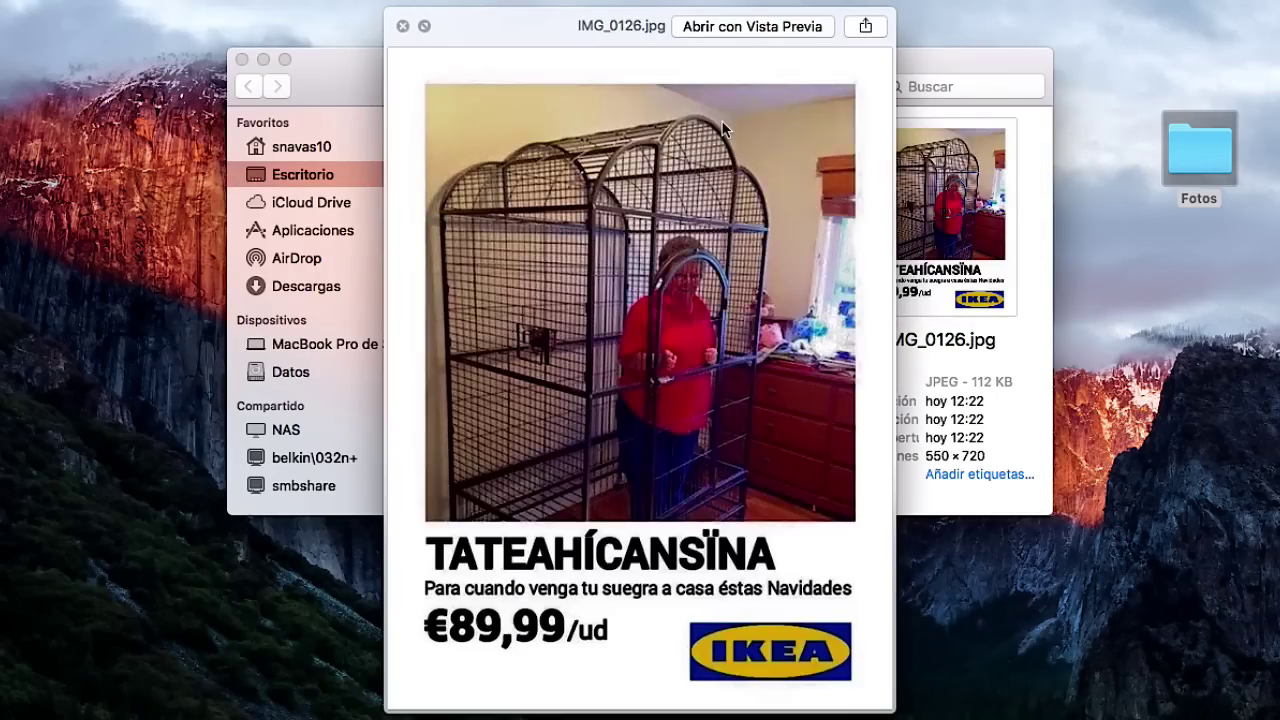
Leave the preview, check the file details of the photos back up to IMG_0120.jpg, and close the Fotos window
key(space)
key(Up)
key(Up)
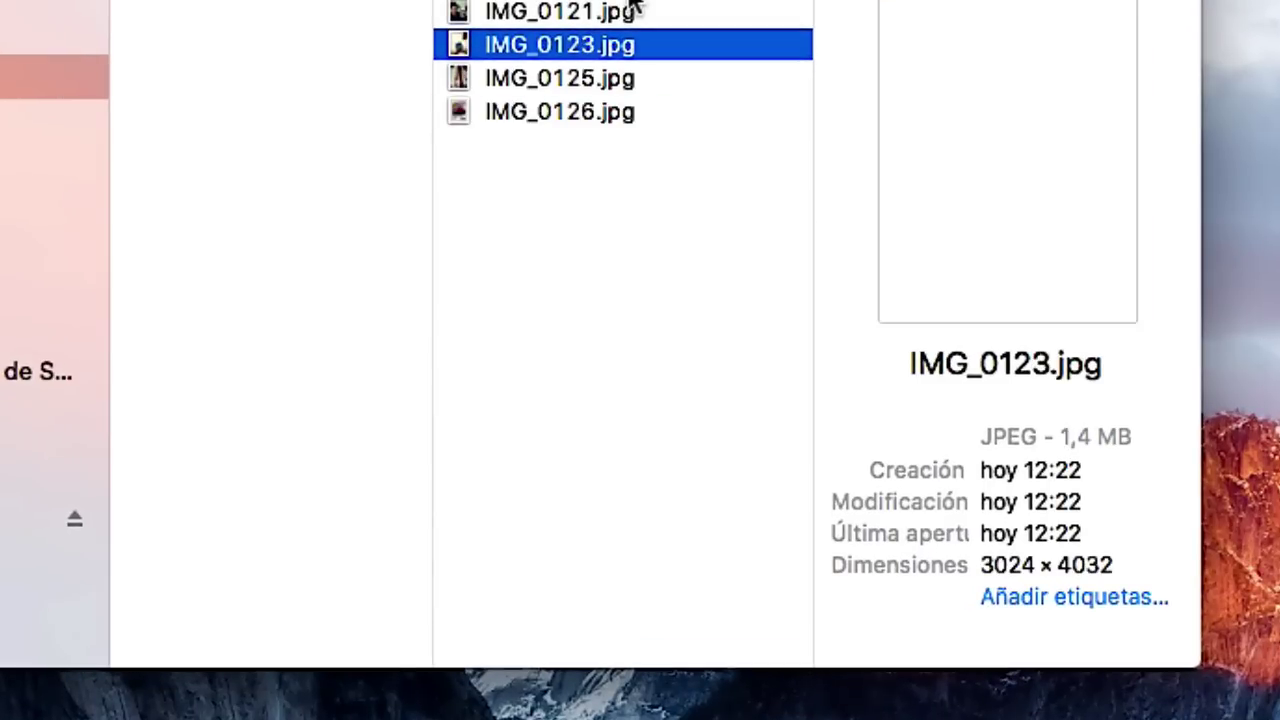
key(Up)
key(Up)
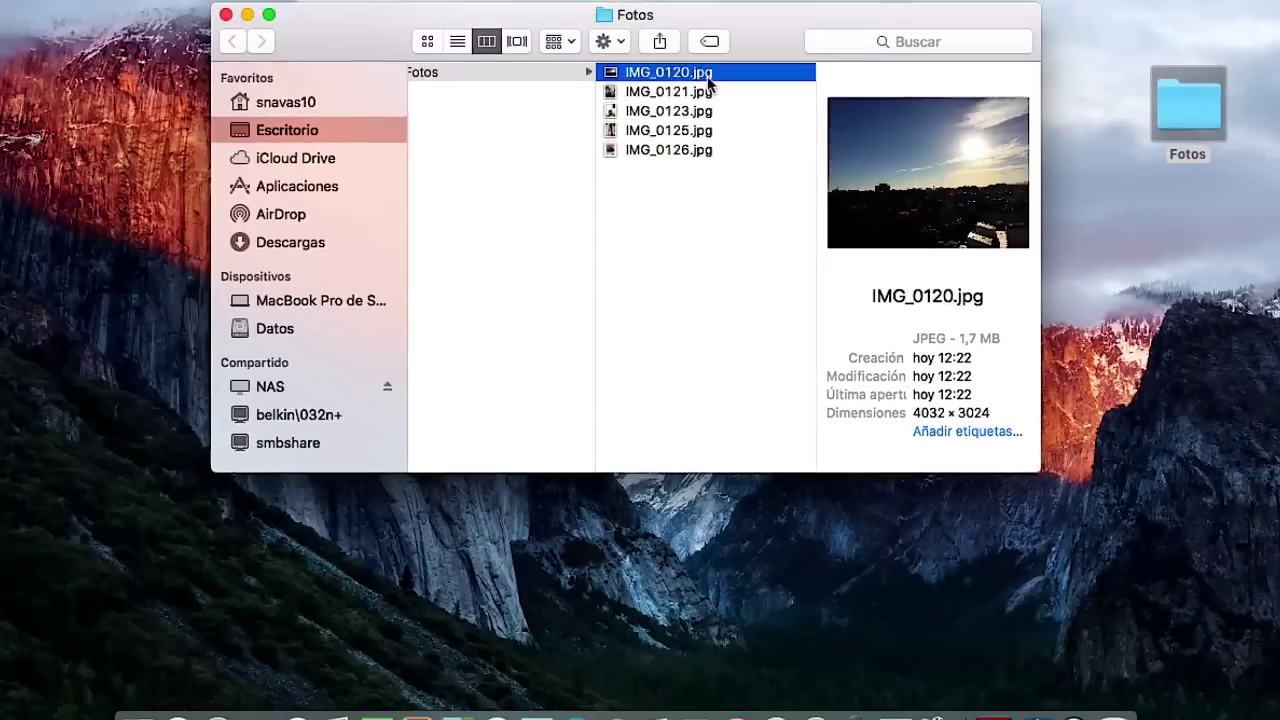
key(super+w)
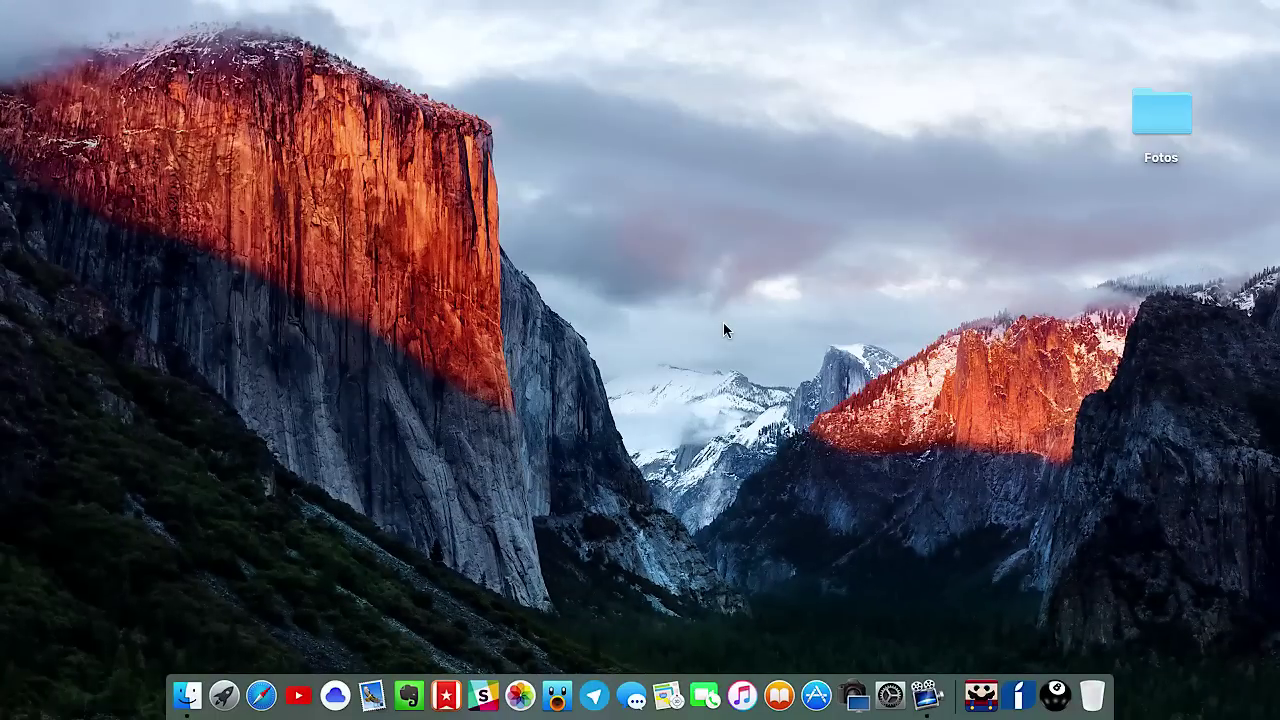
Launch JPEGmini through a Spotlight search and shift its window slightly
key(super+space)
text(jpe)
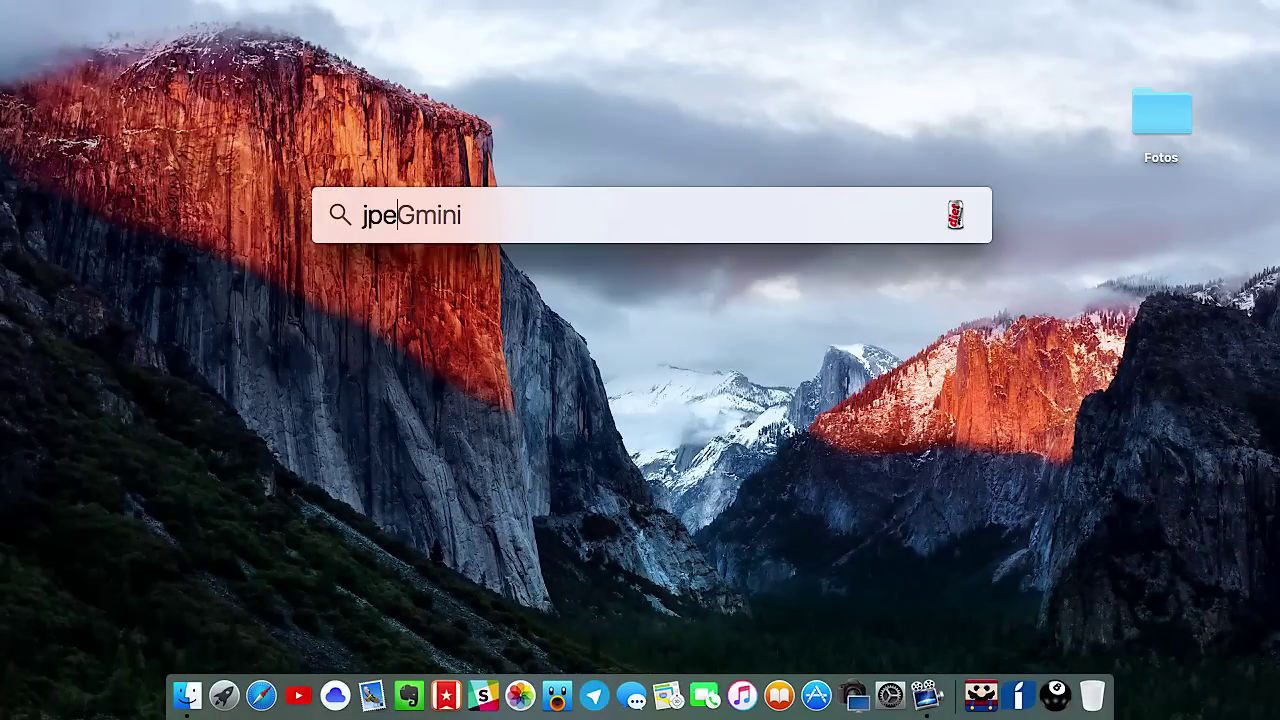
key(Return)
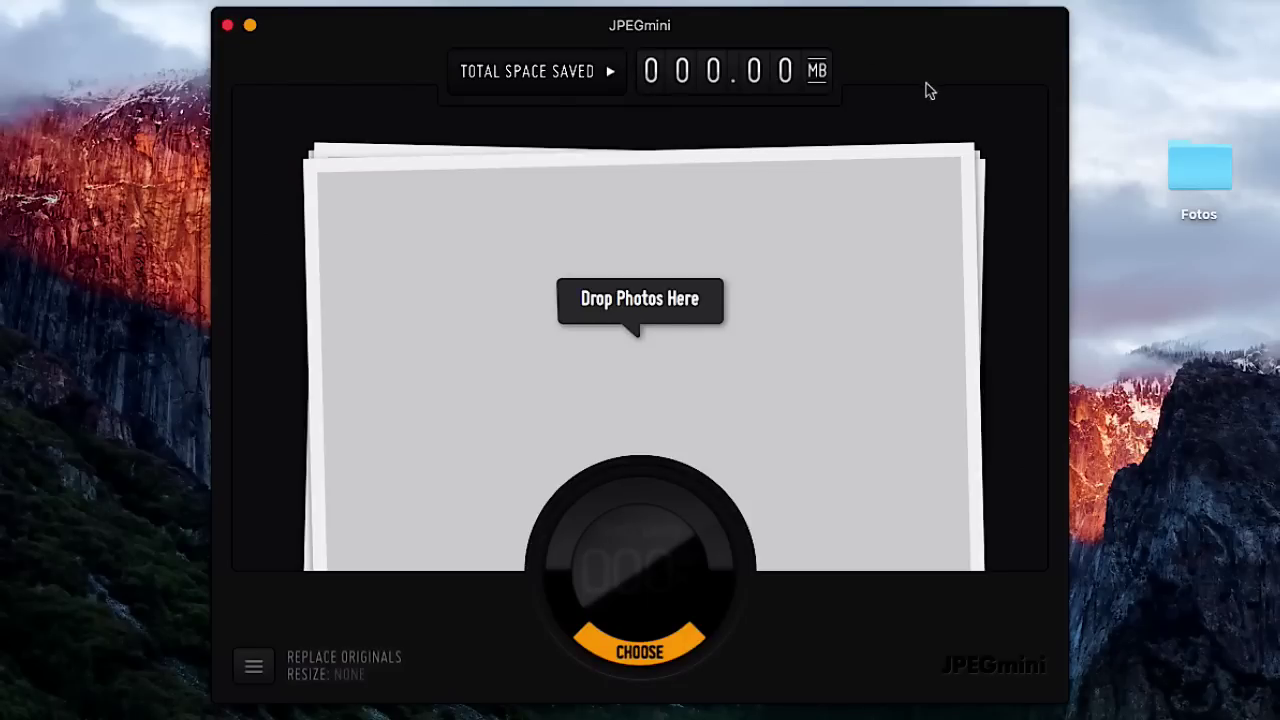
drag(844, 34, 841, 34)
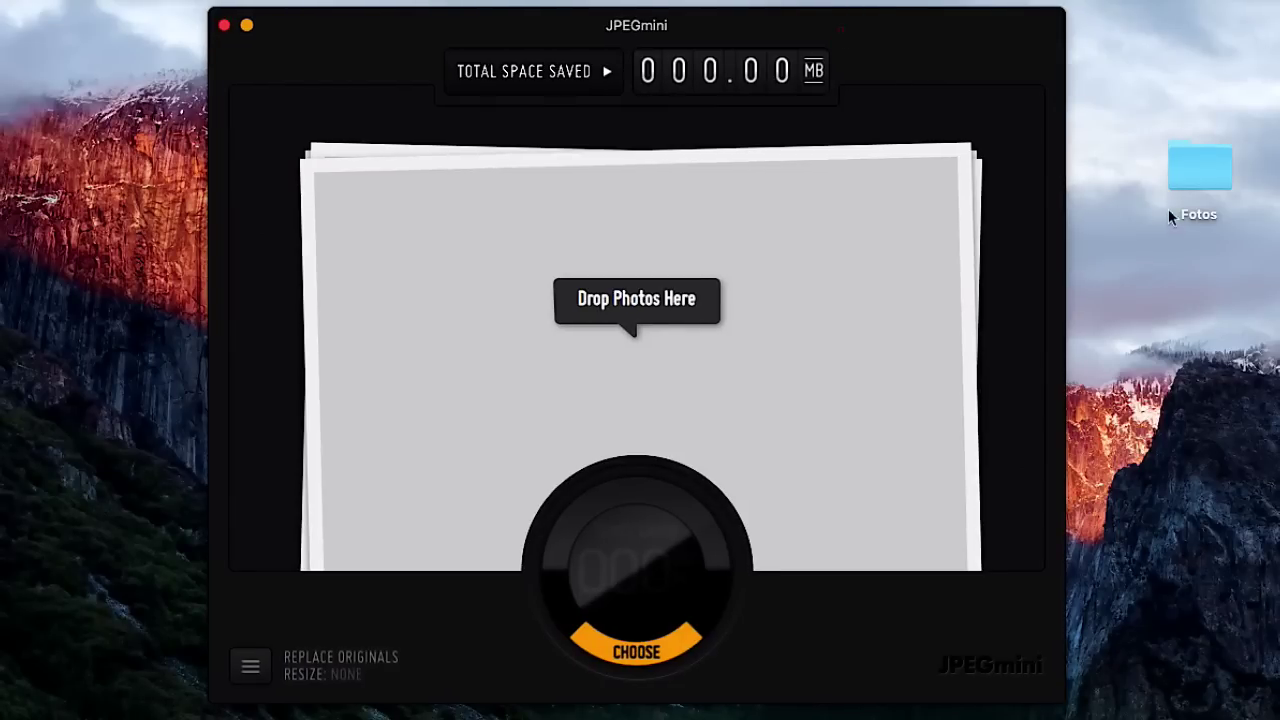
Compress the photos in the Fotos folder with JPEGmini, agreeing to replace the originals
click(1208, 173)
drag(1208, 173, 627, 320)
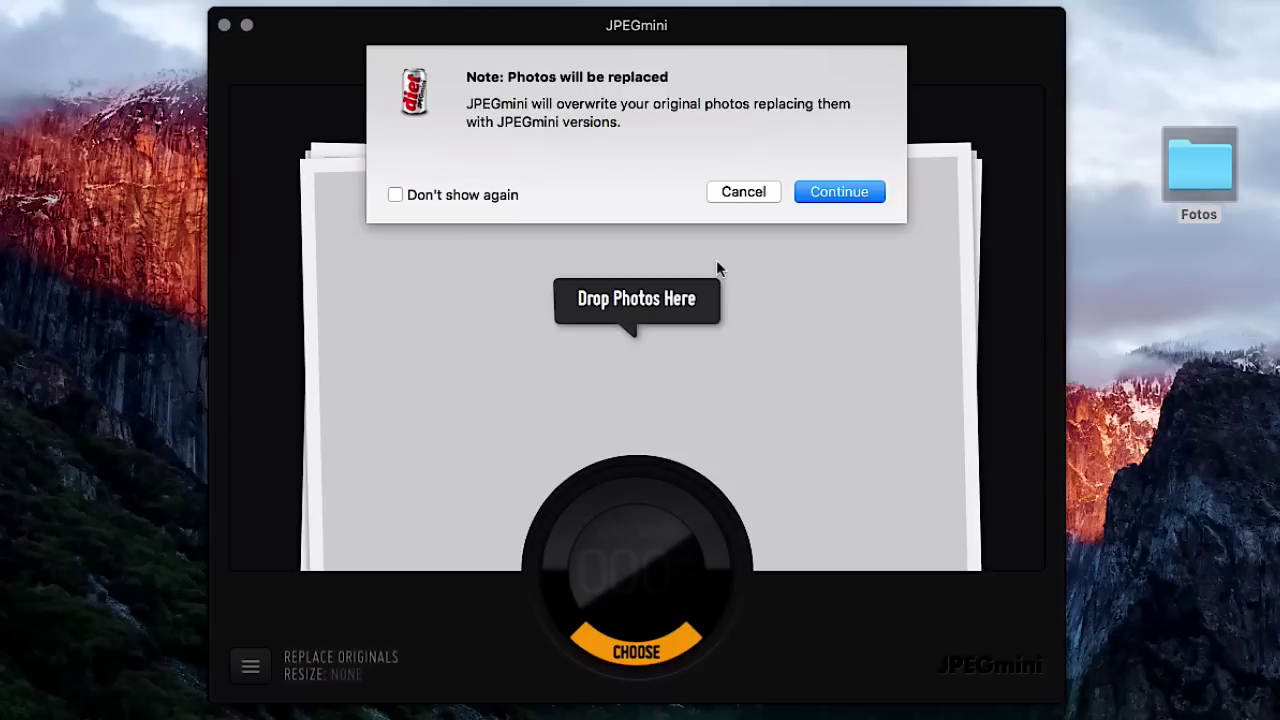
click(836, 193)
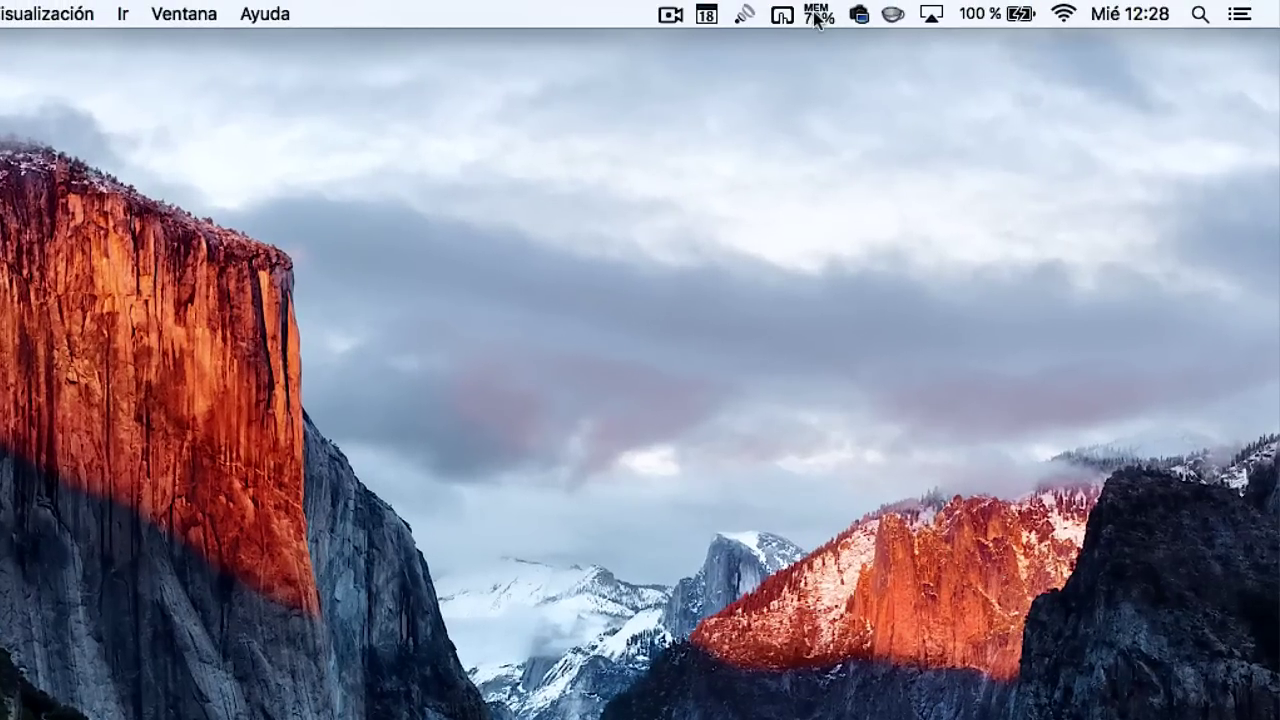
Open Dr. Cleaner and optimize the Mac's memory usage
click(818, 16)
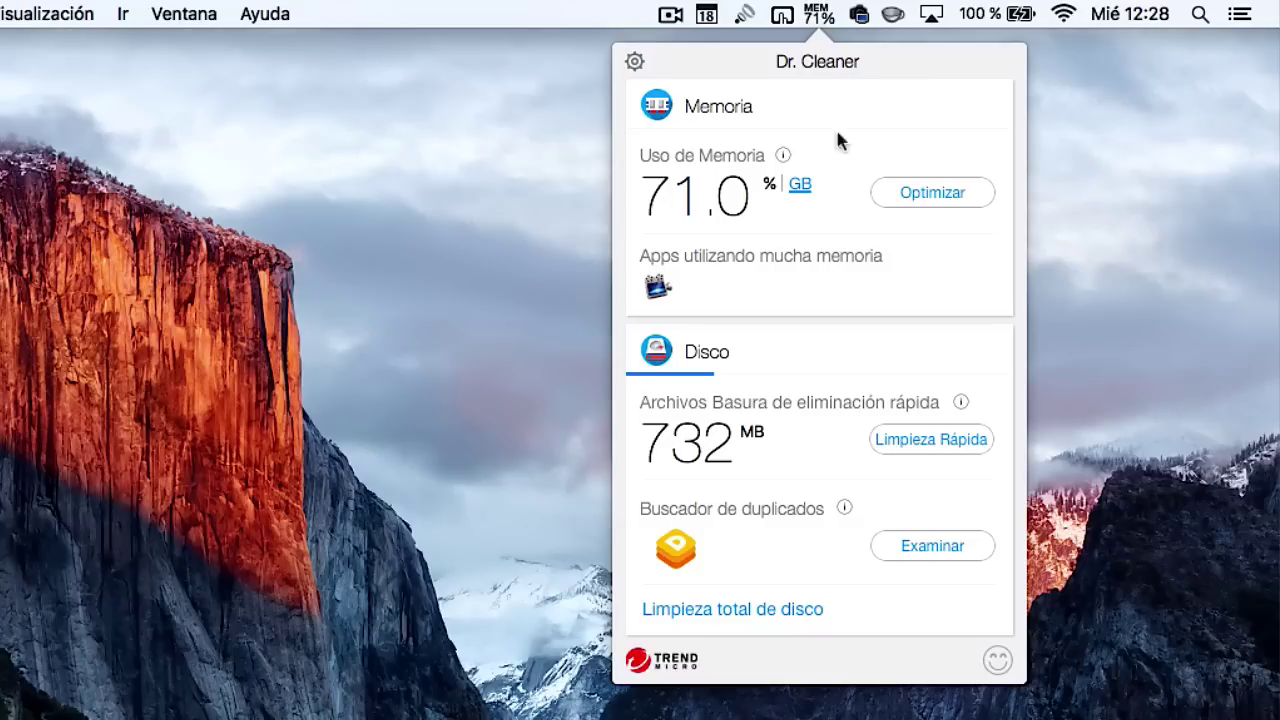
click(922, 194)
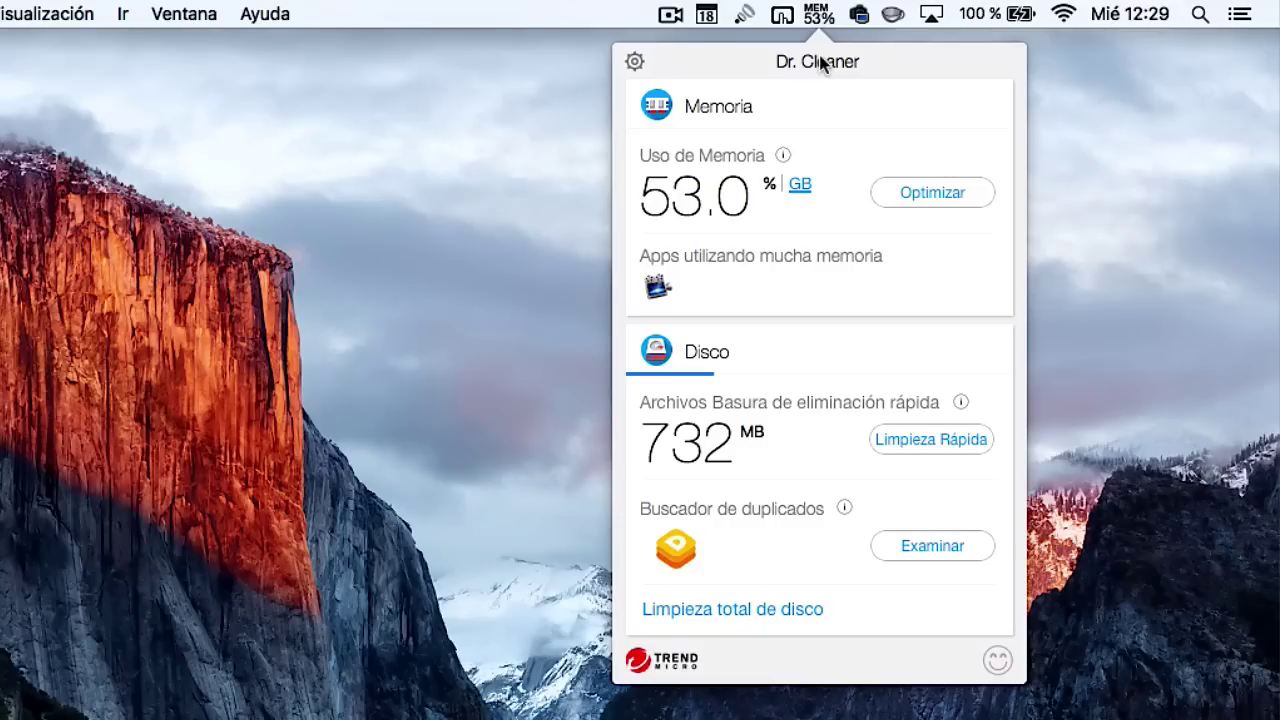
Start Dr. Cleaner's duplicate file scan, and run the Limpieza Rápida on the disk's junk files
mouse_move(831, 334)
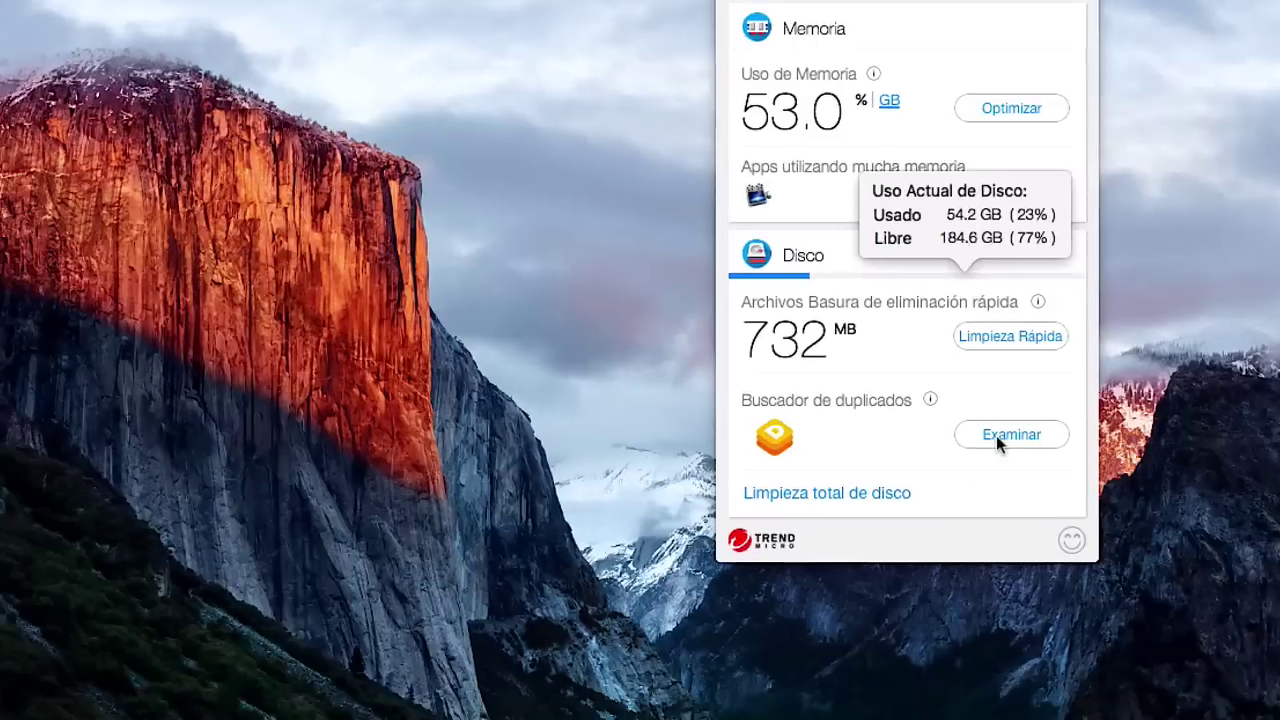
click(932, 545)
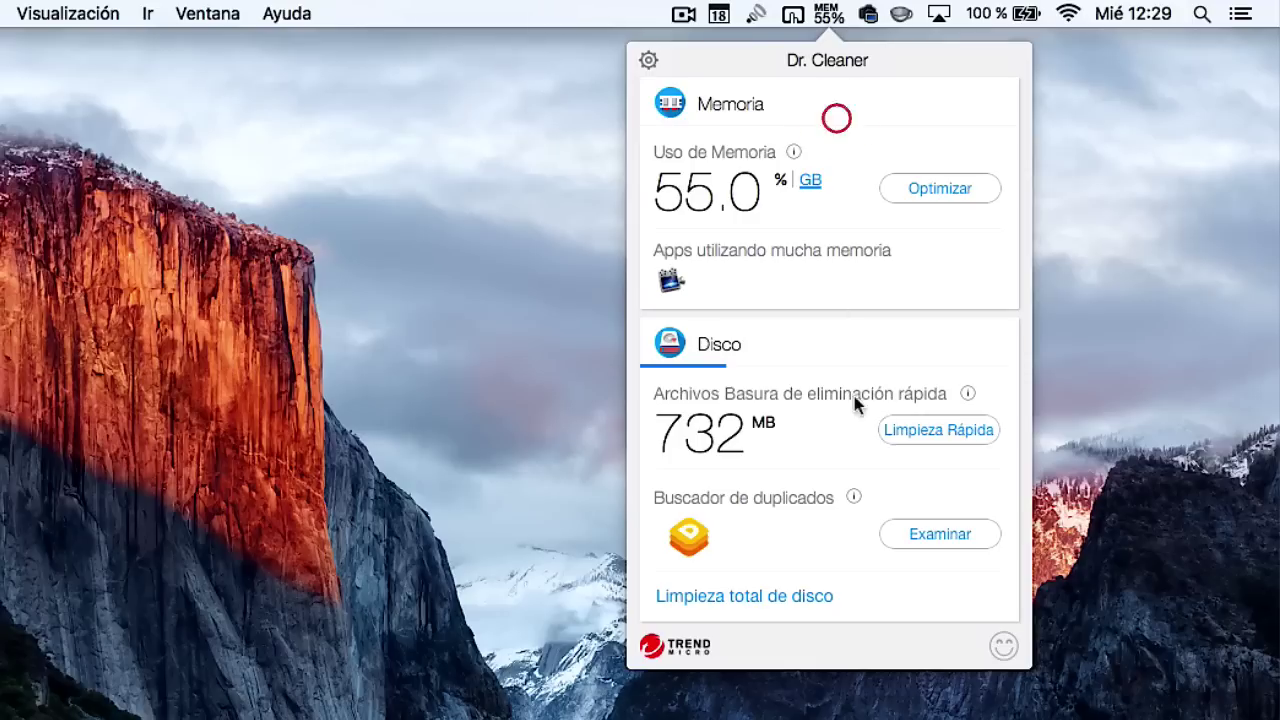
click(938, 431)
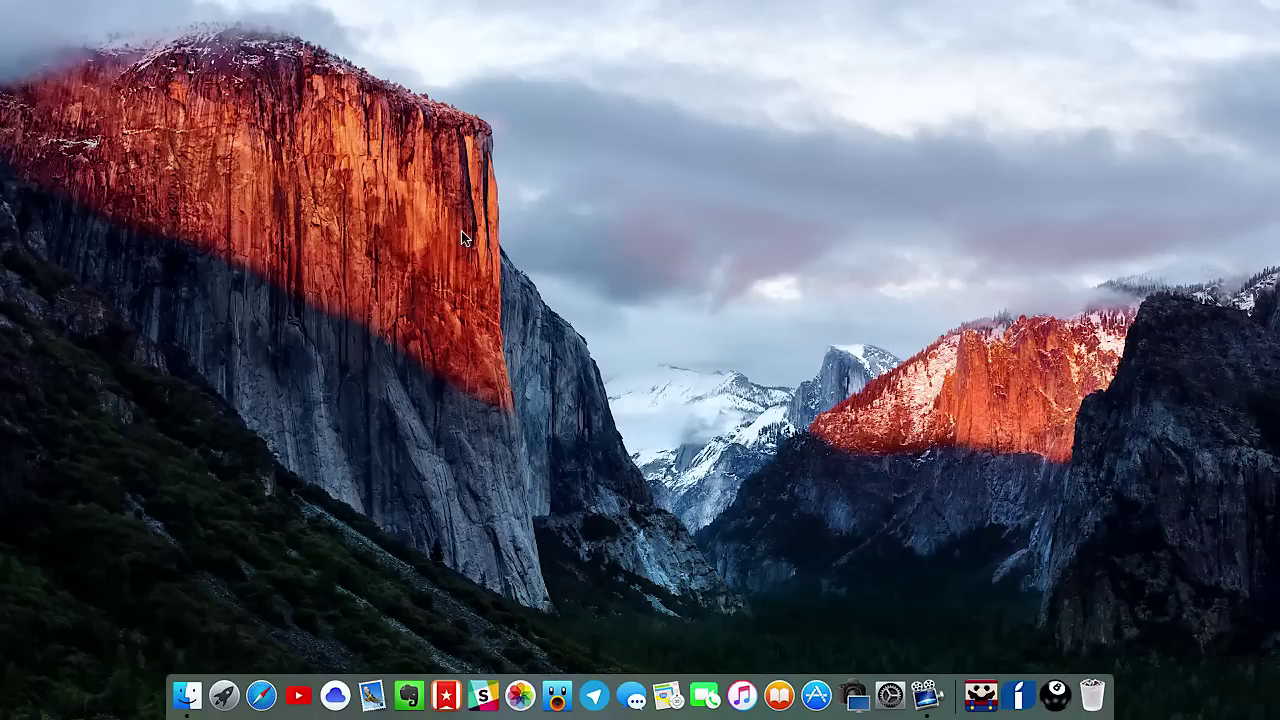
Launch Boom 2 through a Spotlight search and open its volume slider
key(super+space)
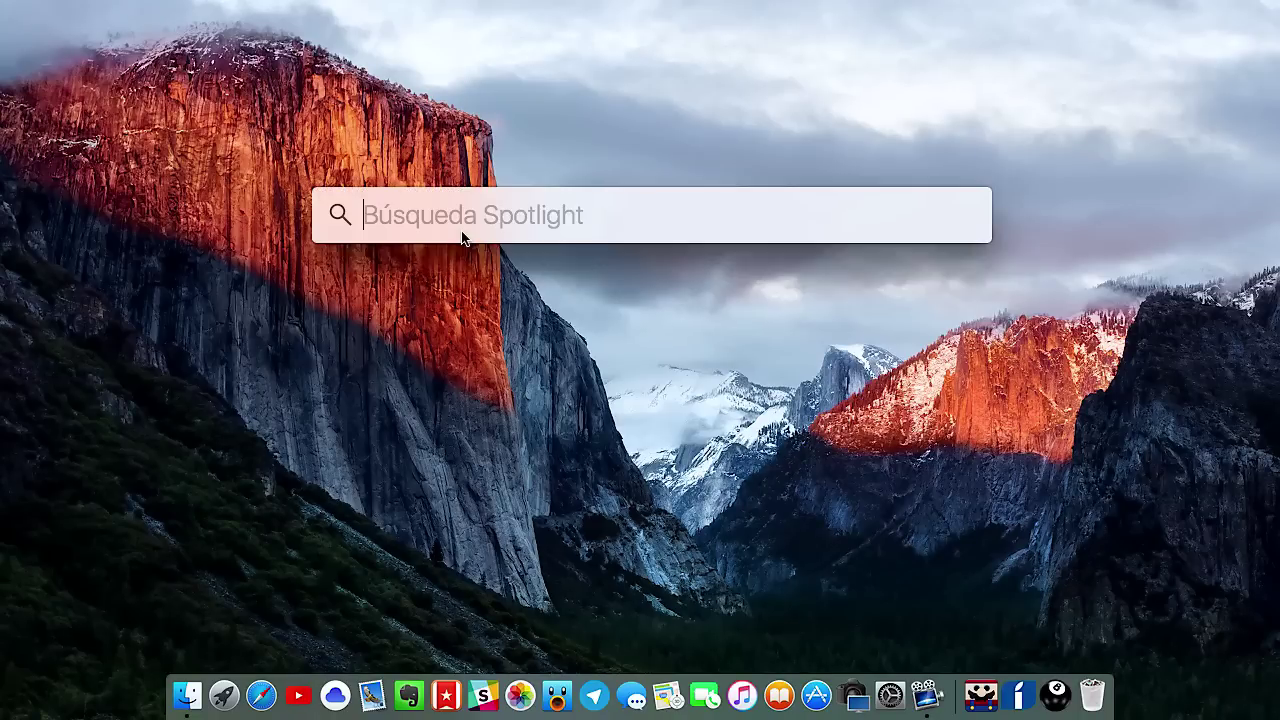
text(boom 2)
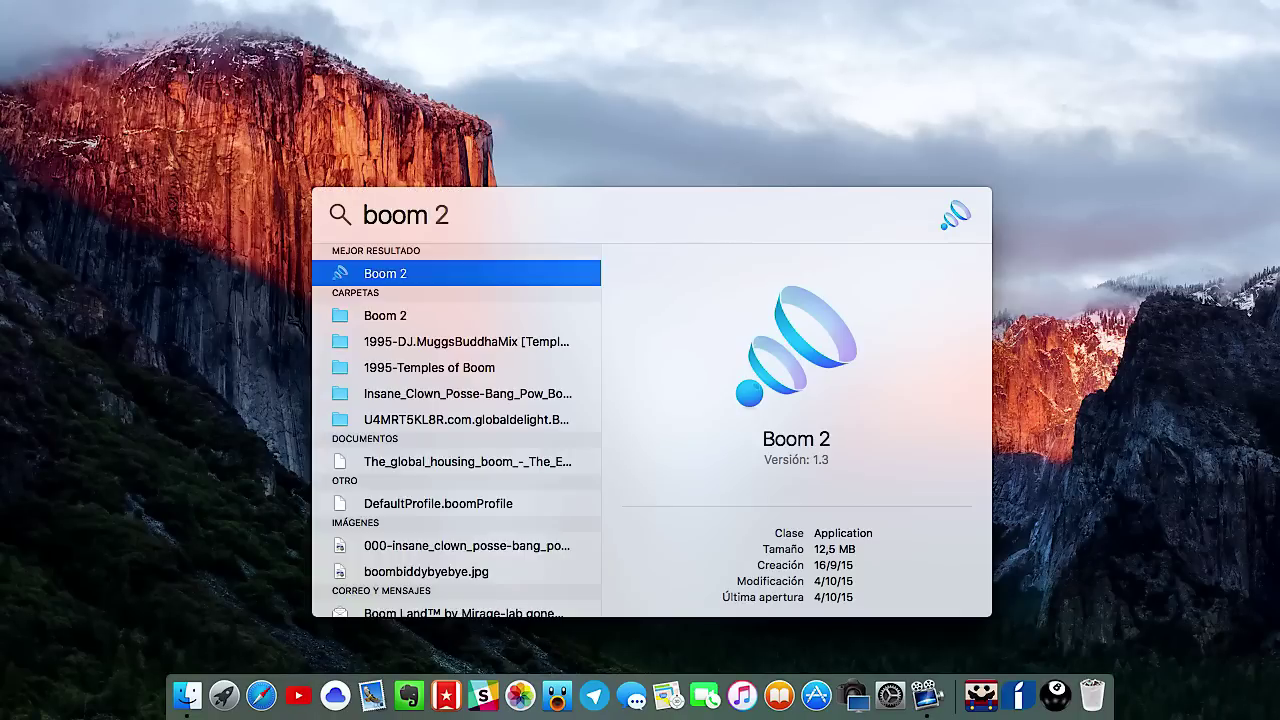
key(Return)
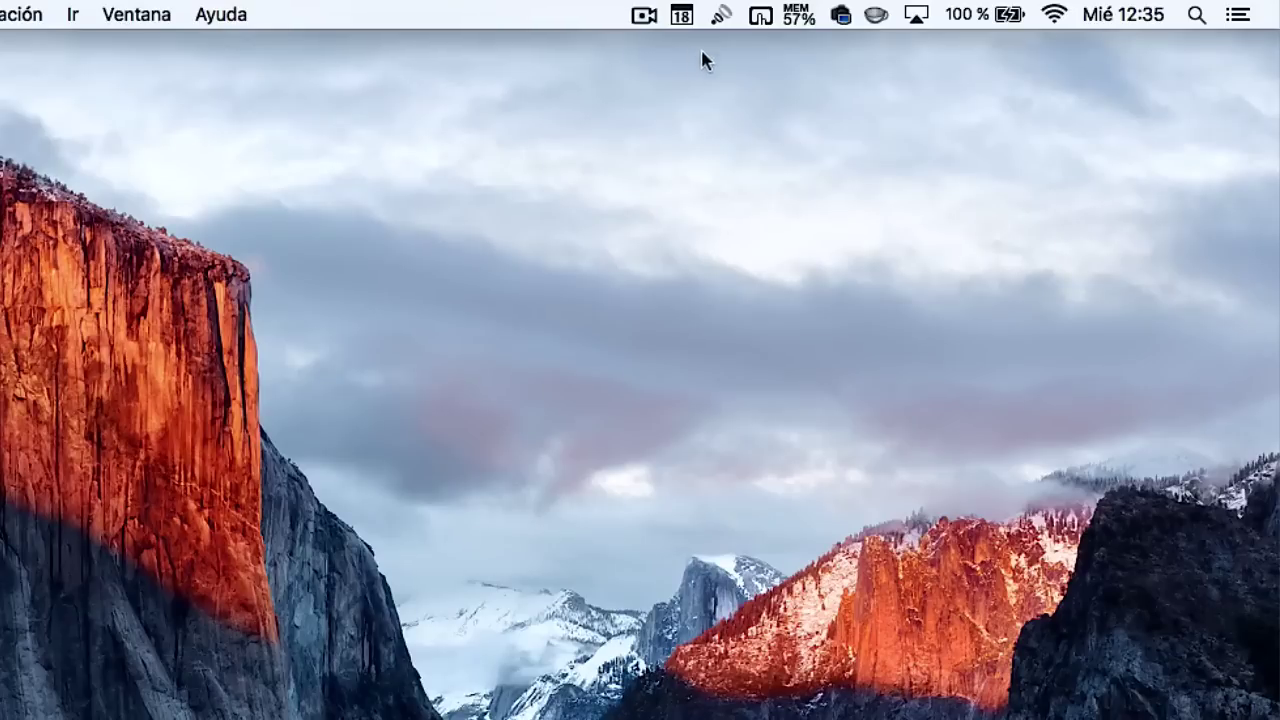
click(722, 20)
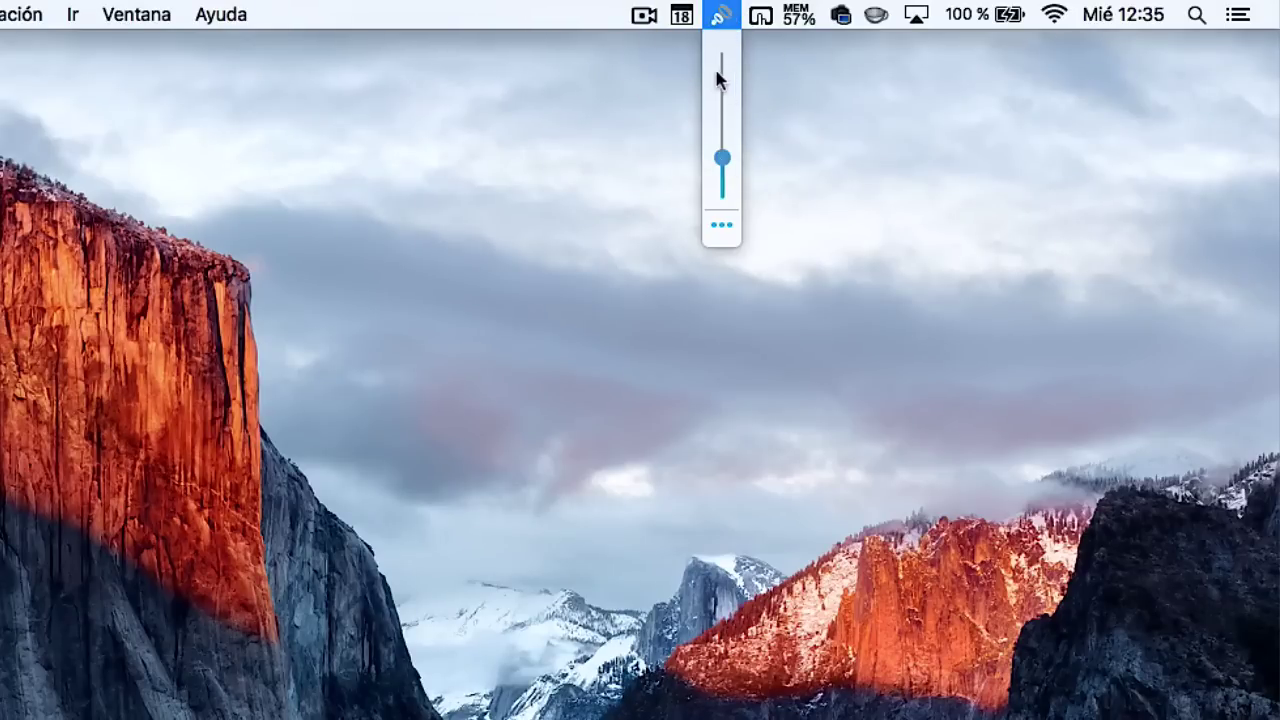
Open Boom 2's main window from its volume slider and raise the Amplificar volumen level slightly
click(723, 159)
click(723, 159)
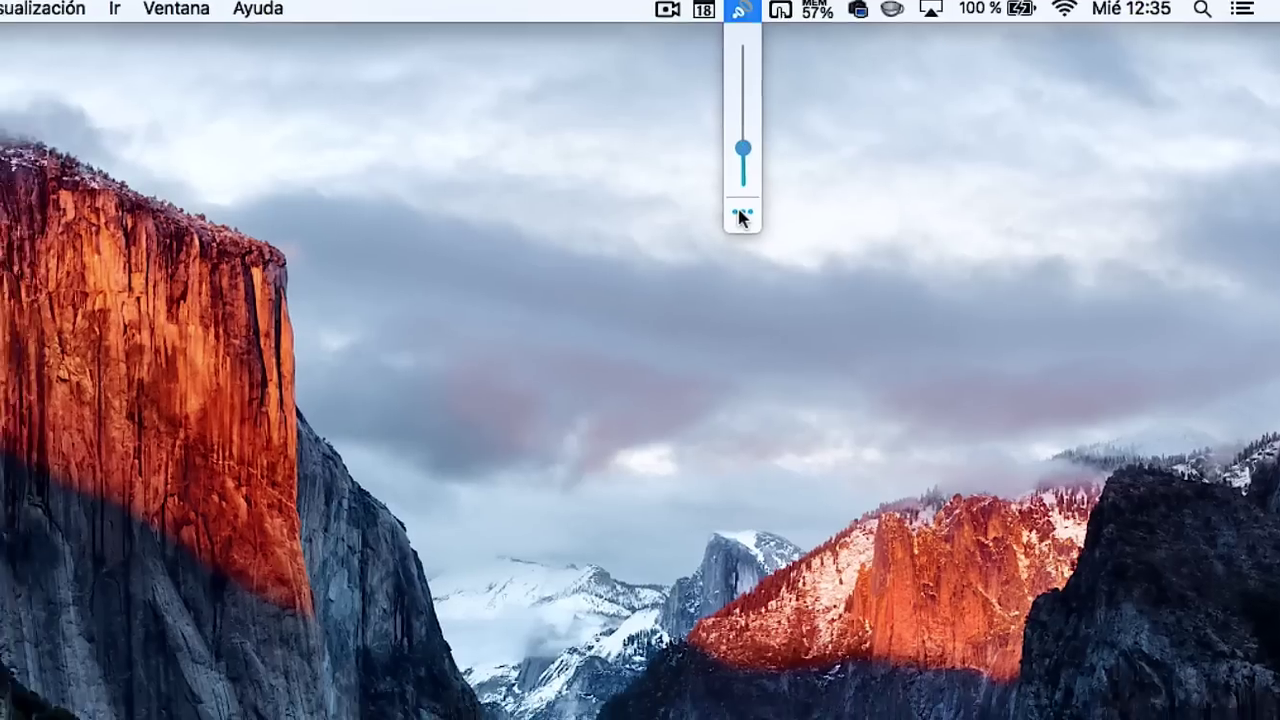
click(721, 225)
click(765, 58)
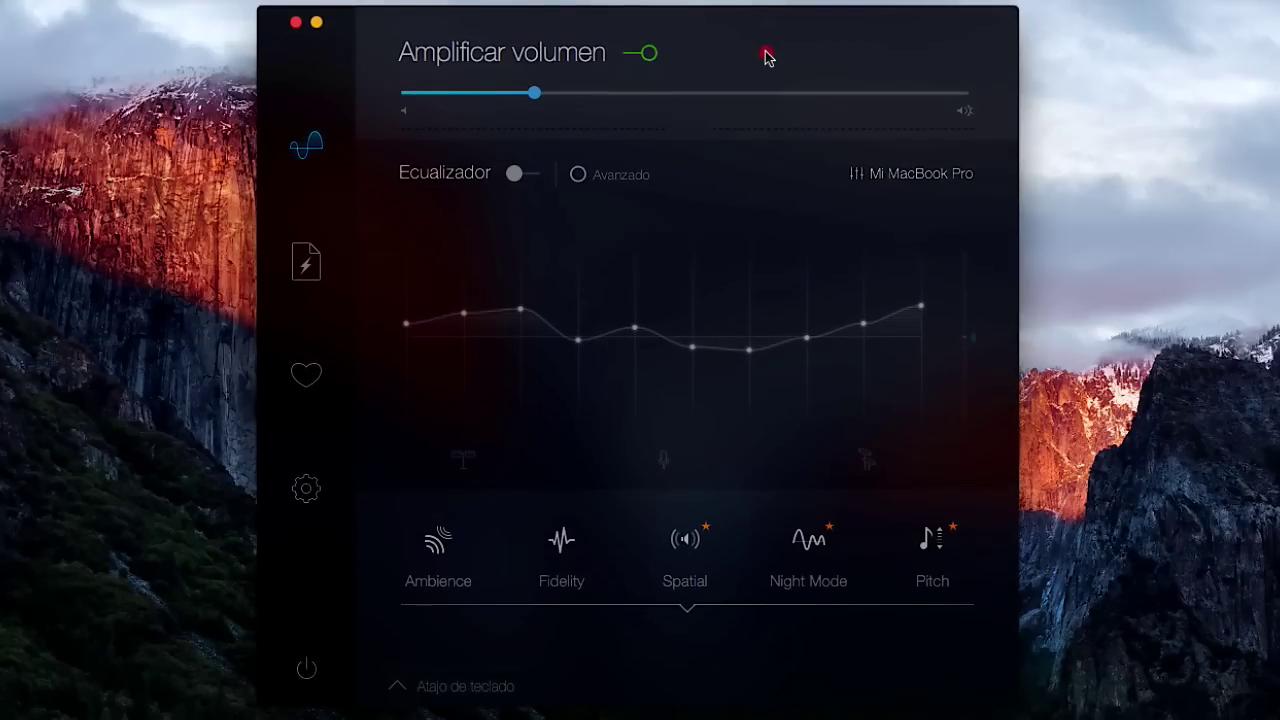
click(765, 58)
click(633, 62)
click(633, 62)
click(536, 94)
drag(536, 97, 543, 94)
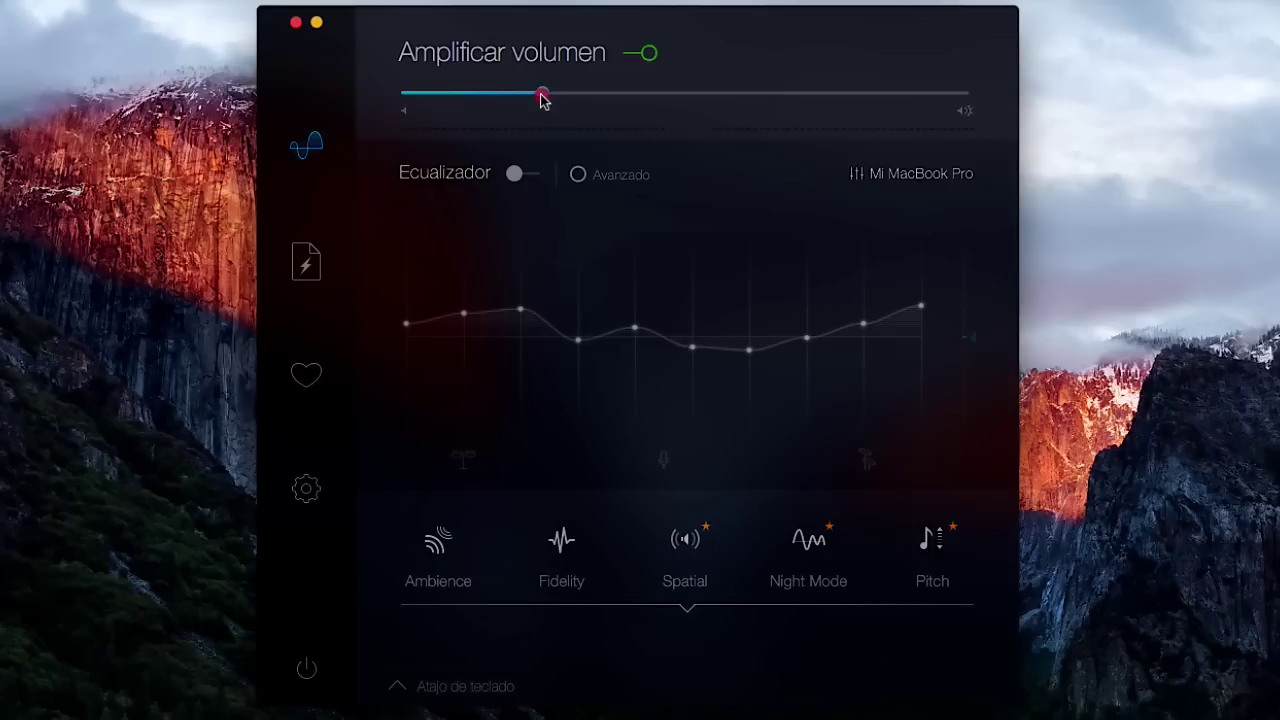
Reshape the equalizer curve by raising the first, second, third and ninth bands and lowering the fourth and sixth, and switch the equalizer off
click(903, 175)
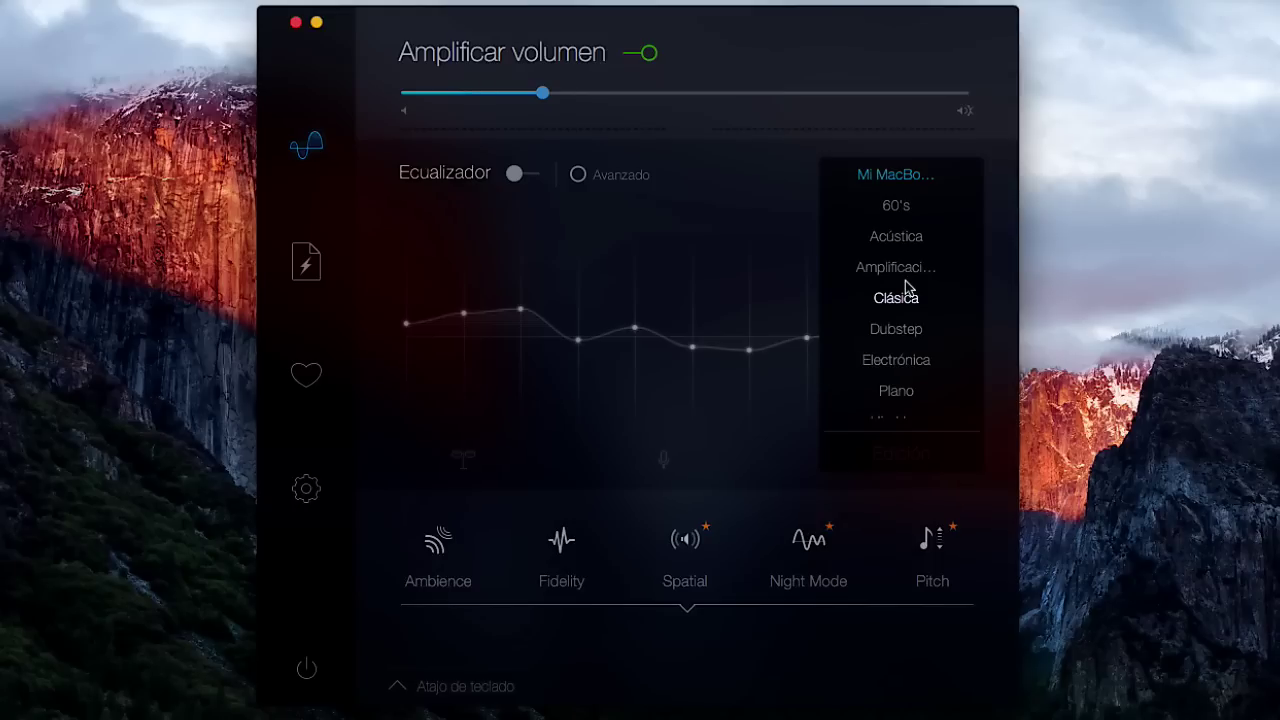
click(715, 184)
mouse_move(521, 312)
mouse_down()
mouse_move(526, 289)
mouse_move(522, 300)
mouse_up()
drag(578, 340, 577, 366)
drag(692, 347, 690, 364)
drag(863, 337, 862, 305)
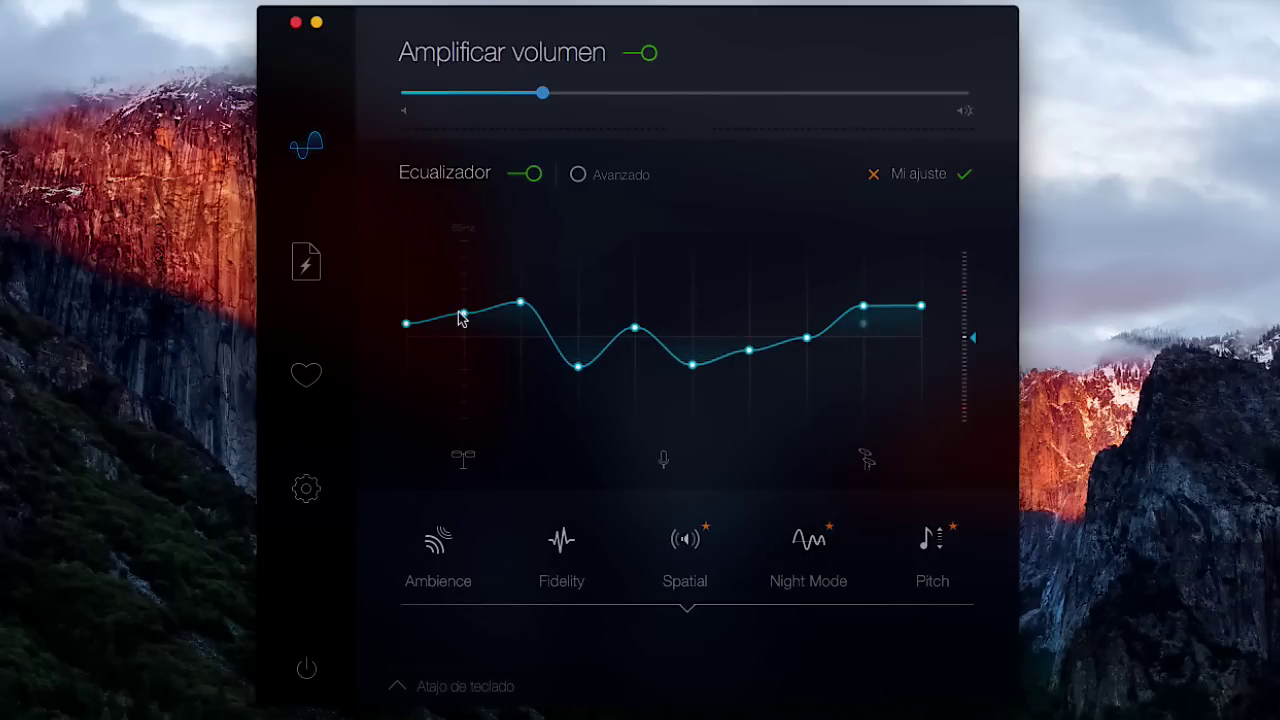
drag(463, 314, 463, 288)
drag(406, 322, 406, 312)
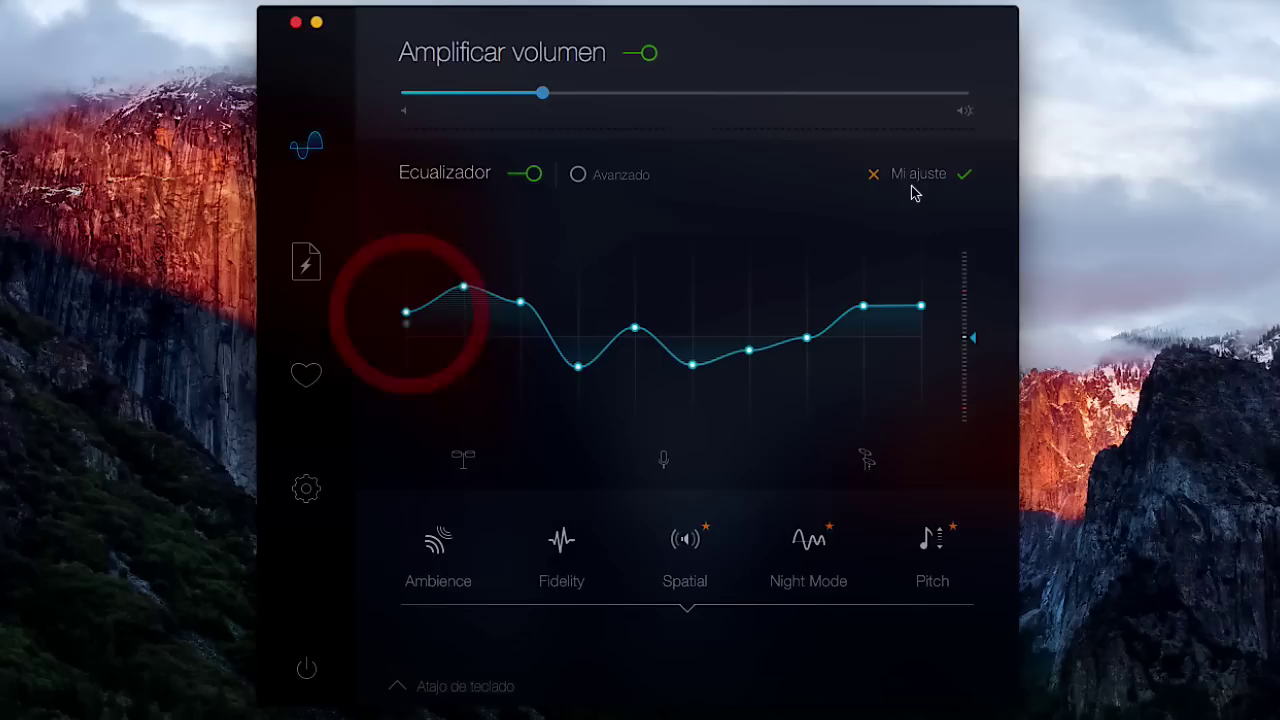
click(530, 174)
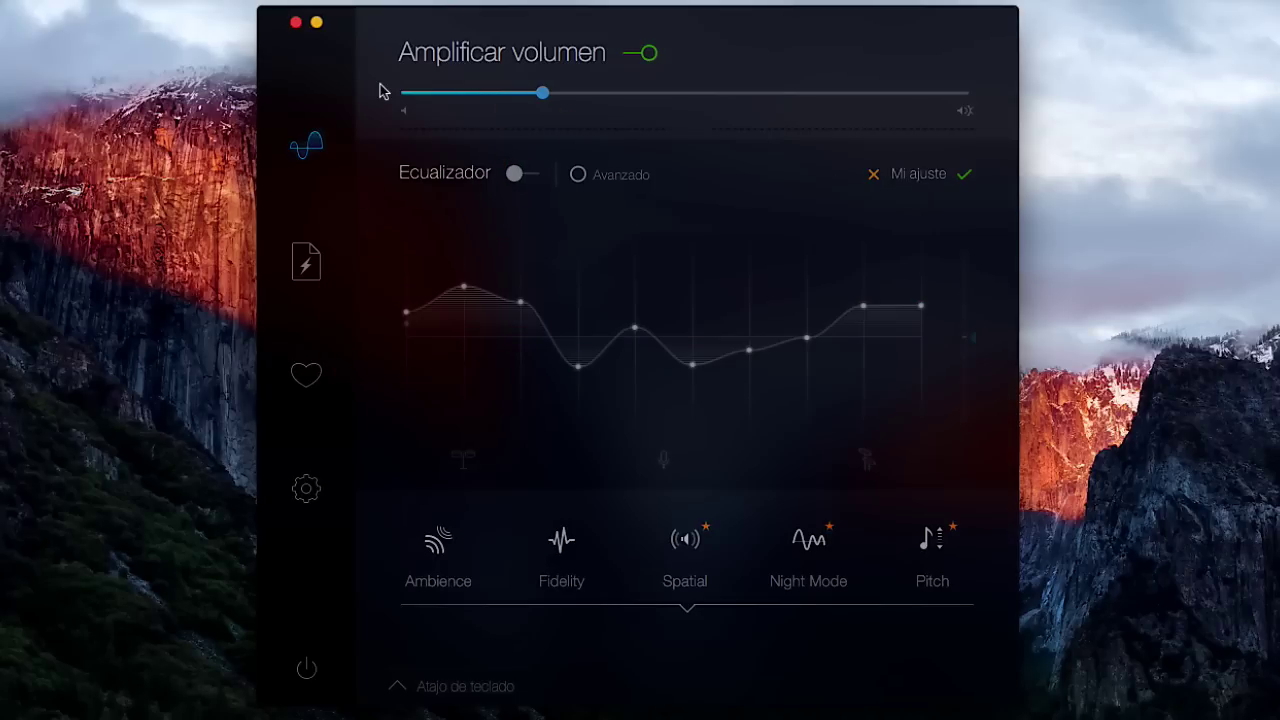
click(295, 24)
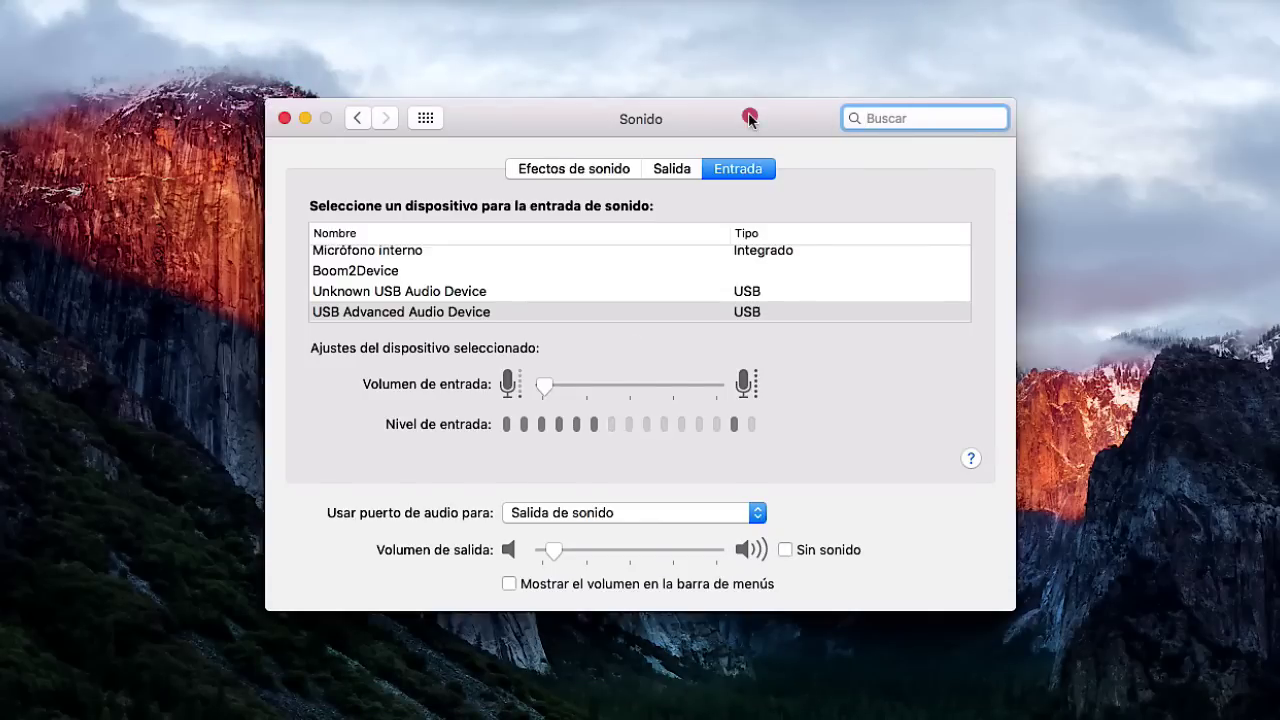
Select Boom2Device as the sound output device in the Sonido preferences, and close them
click(743, 118)
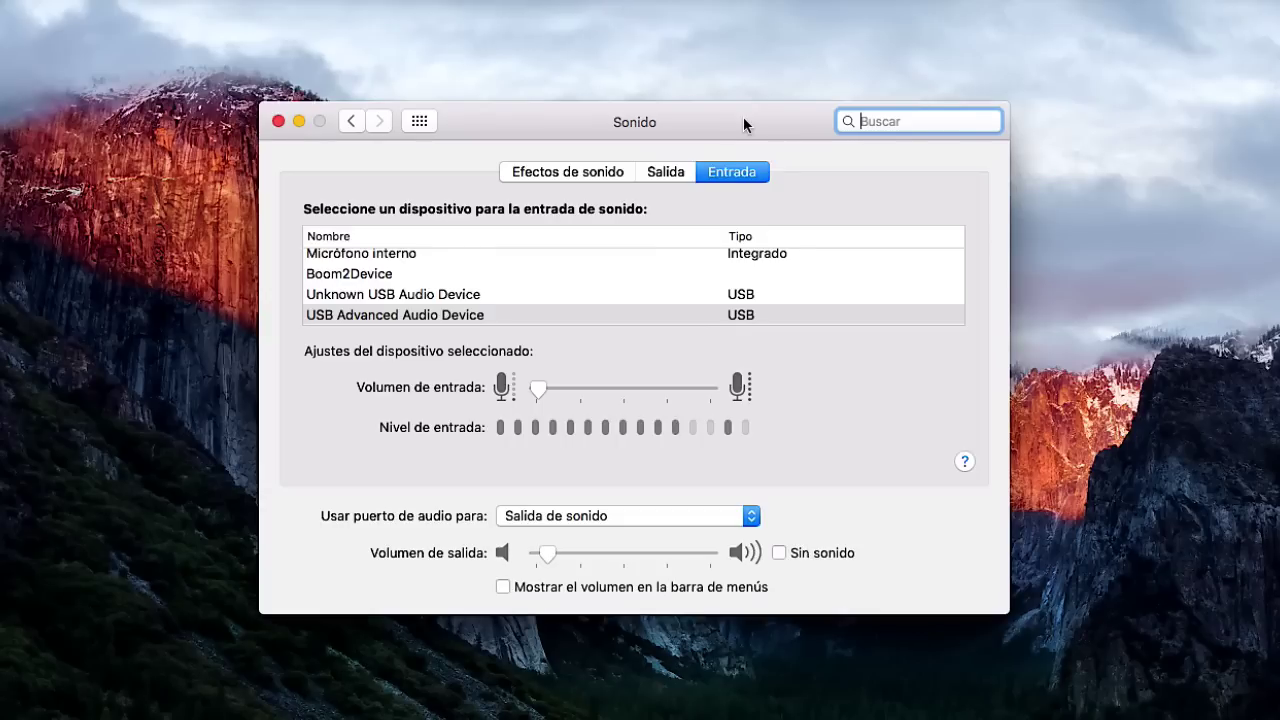
click(684, 174)
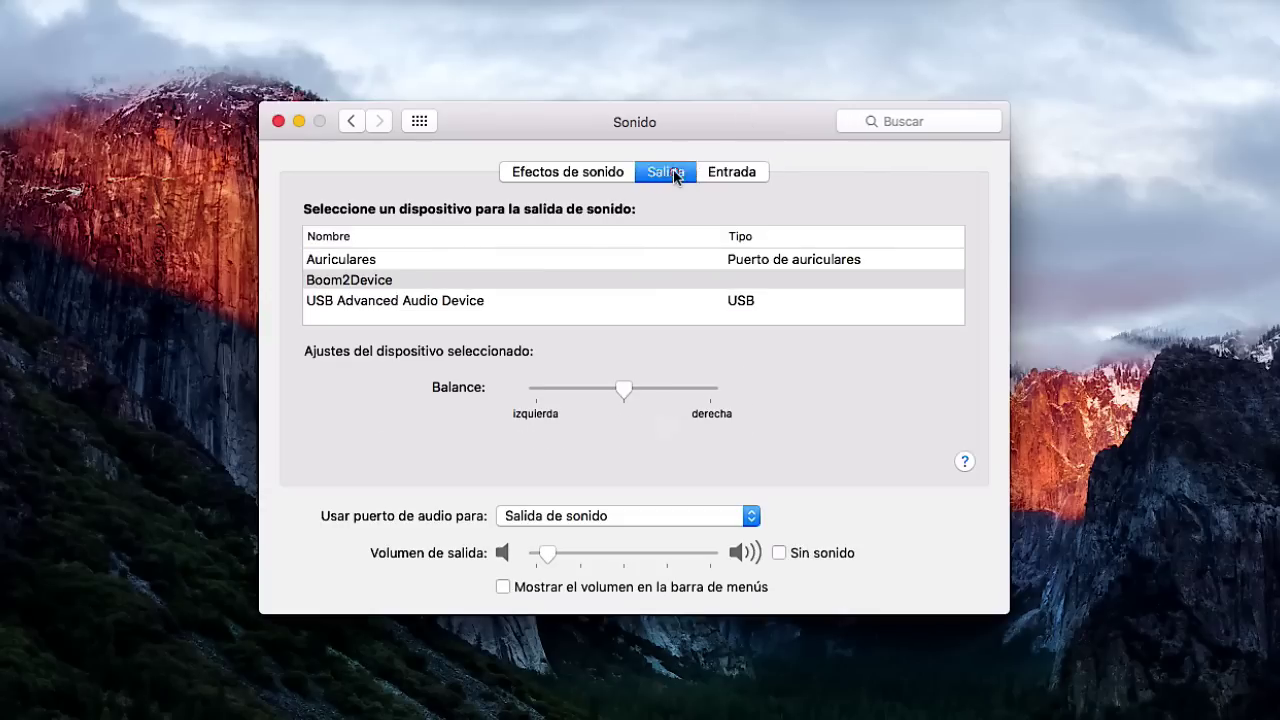
click(358, 290)
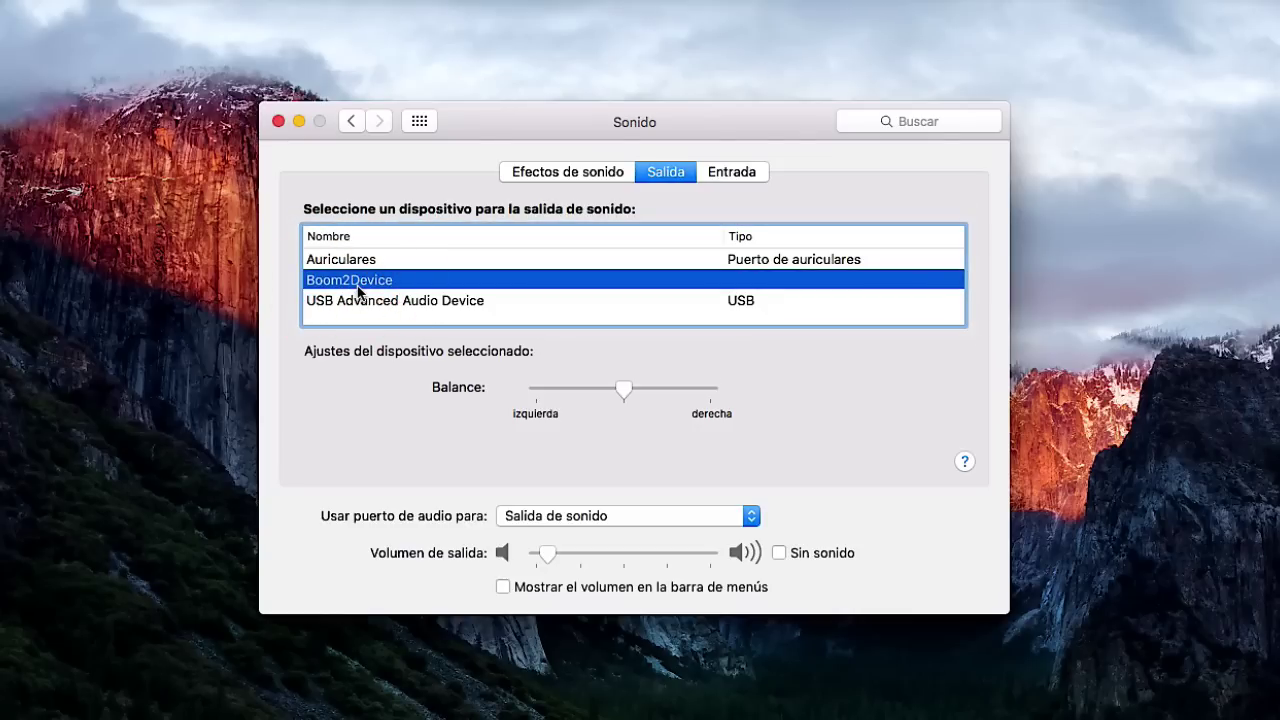
click(358, 283)
click(278, 121)
click(681, 348)
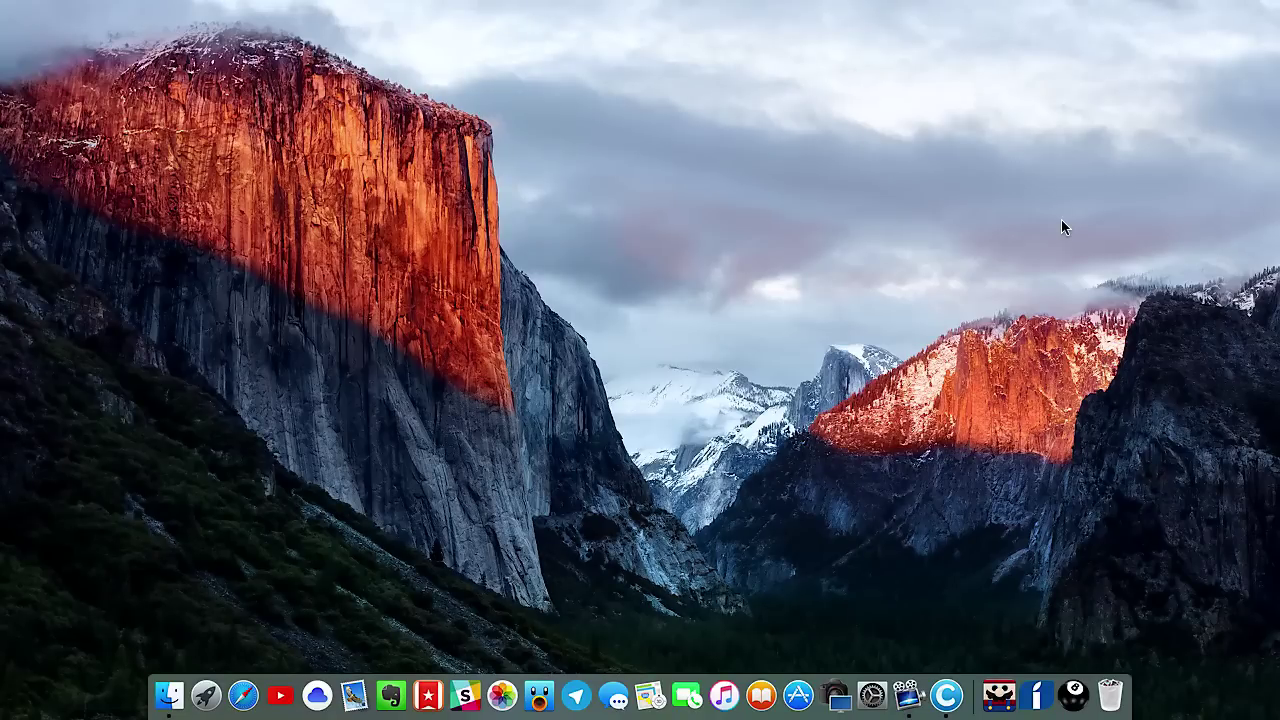
Launch MacClean through a Spotlight search and show its Utilidades
key(super+space)
text(macClean)
key(Return)
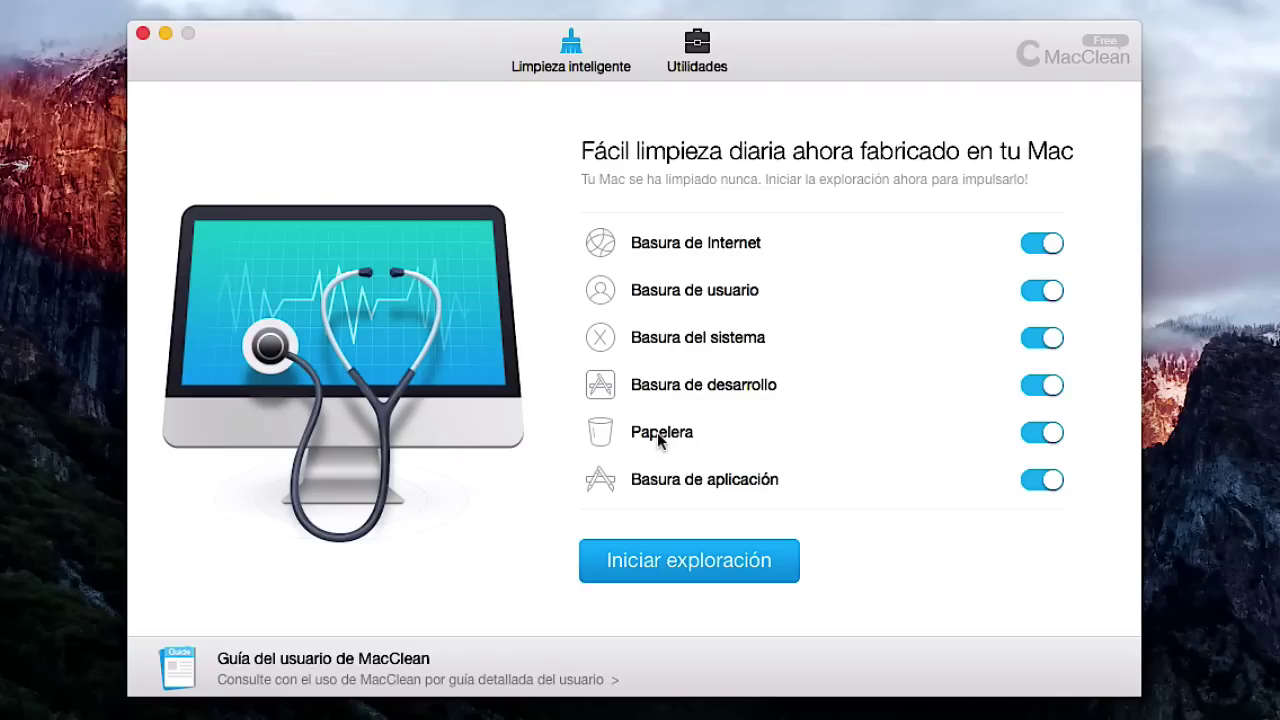
click(698, 48)
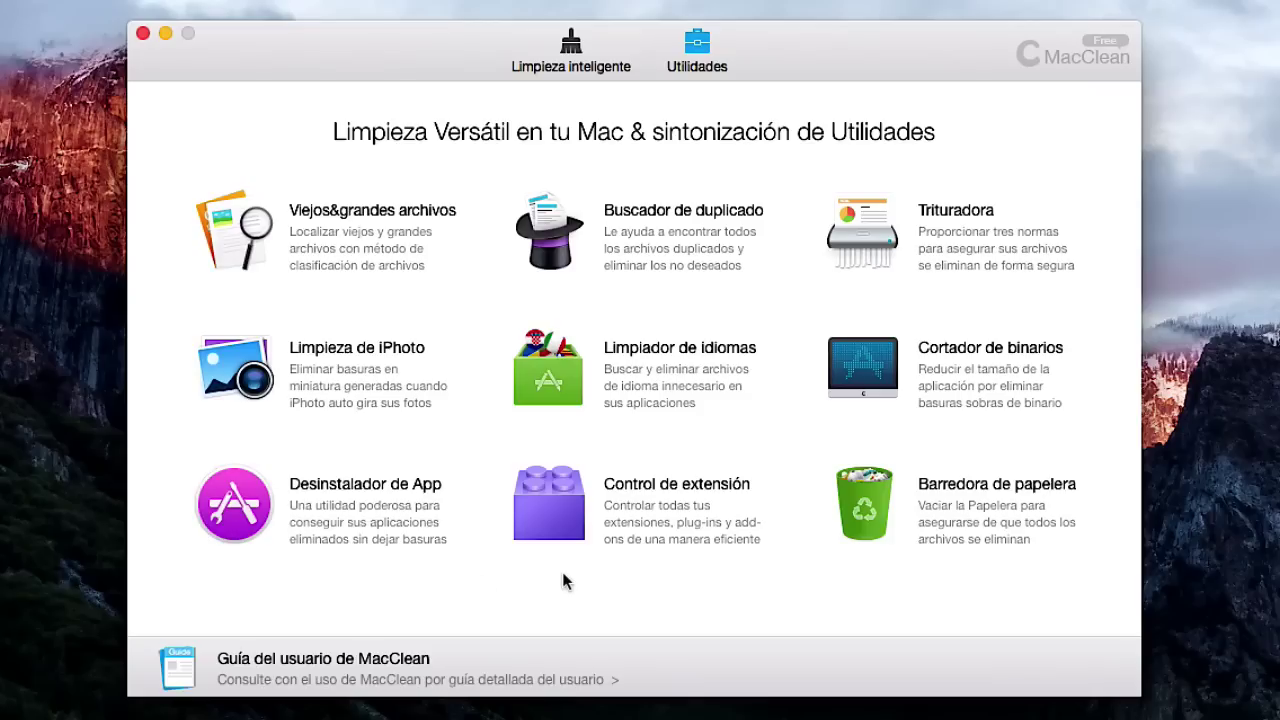
Examine the list of installed apps in MacClean's Desinstalador de App
click(257, 508)
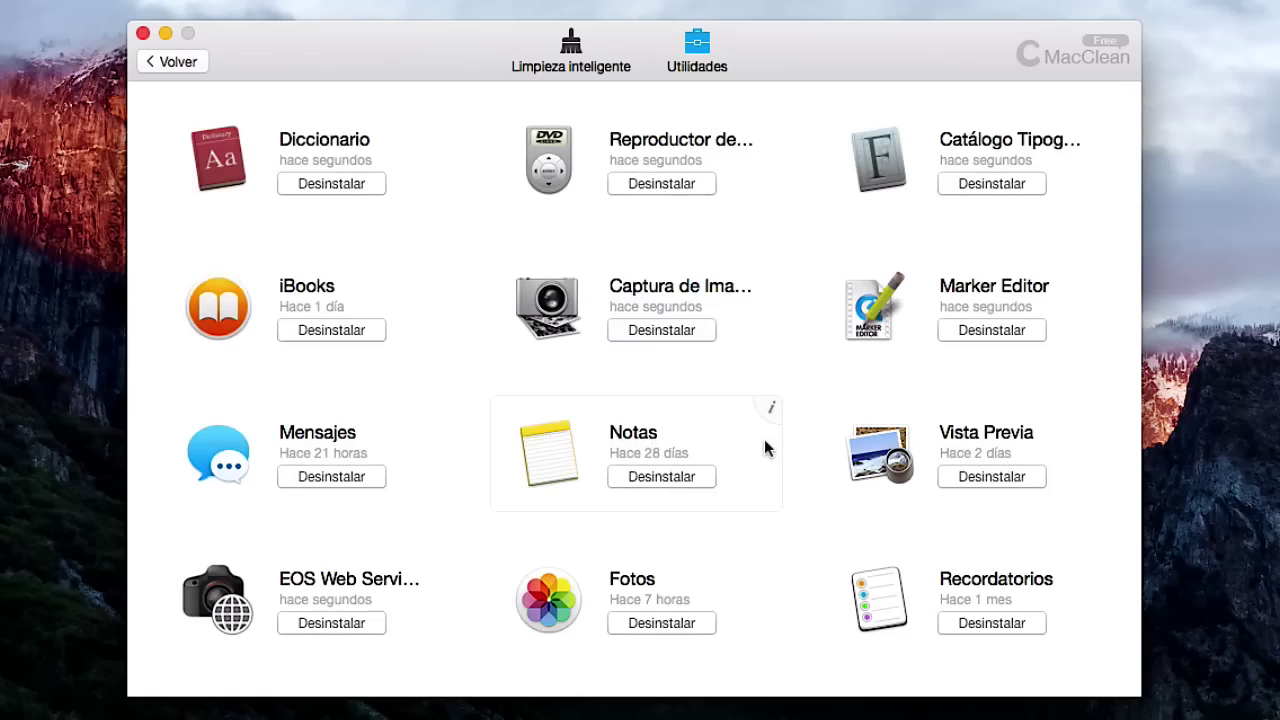
scroll(668, 435, down, 20)
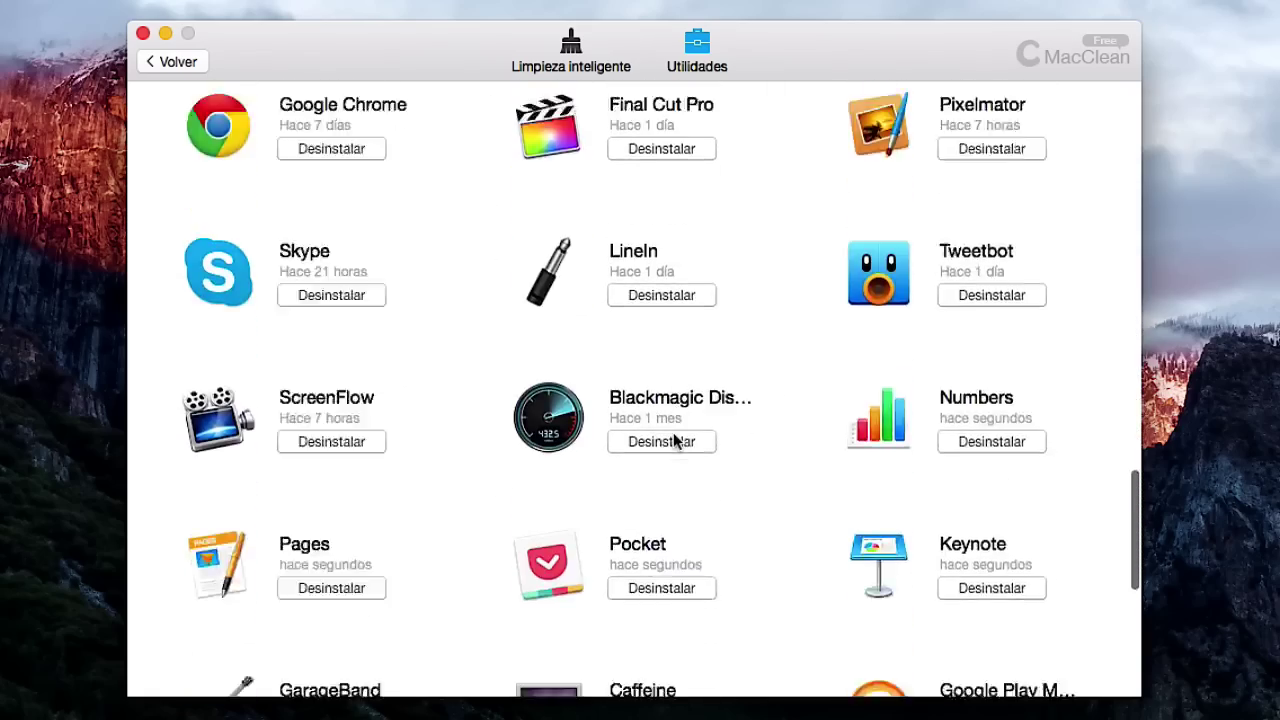
scroll(673, 437, down, 8)
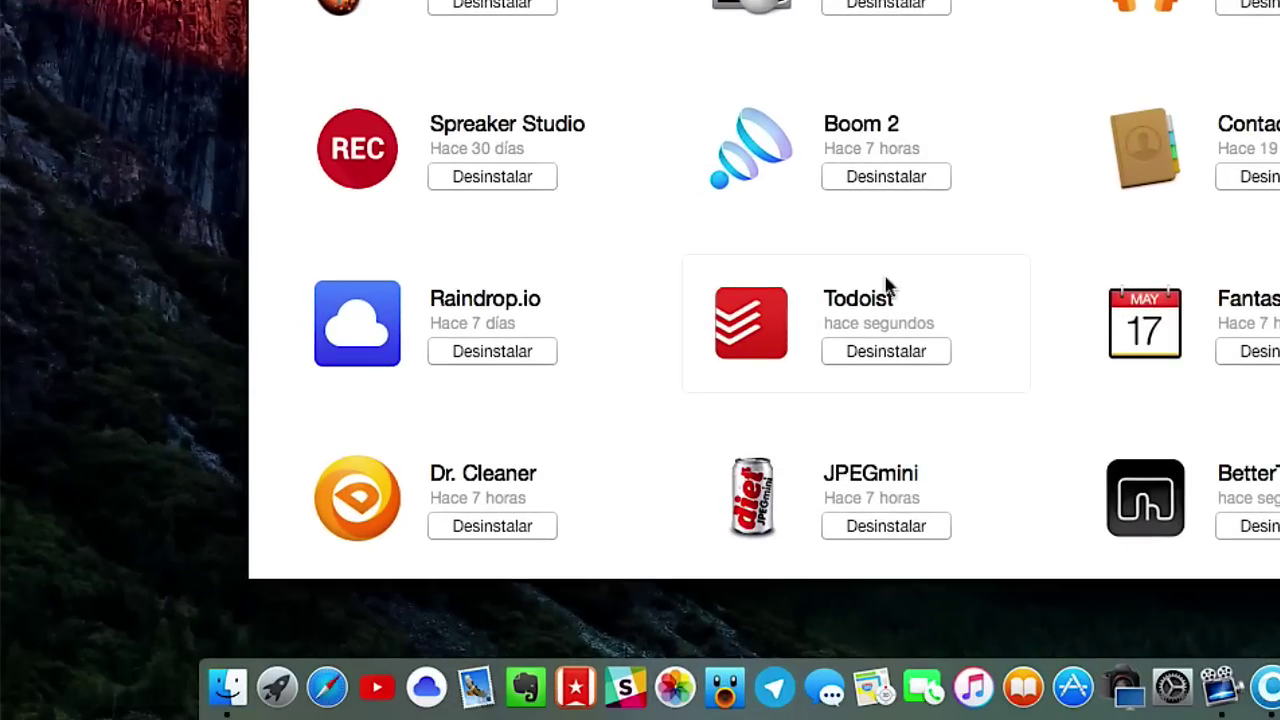
Open the Aplicaciones folder in Finder, try to move the Diccionario app out of it, and return to MacClean's uninstaller list
click(228, 686)
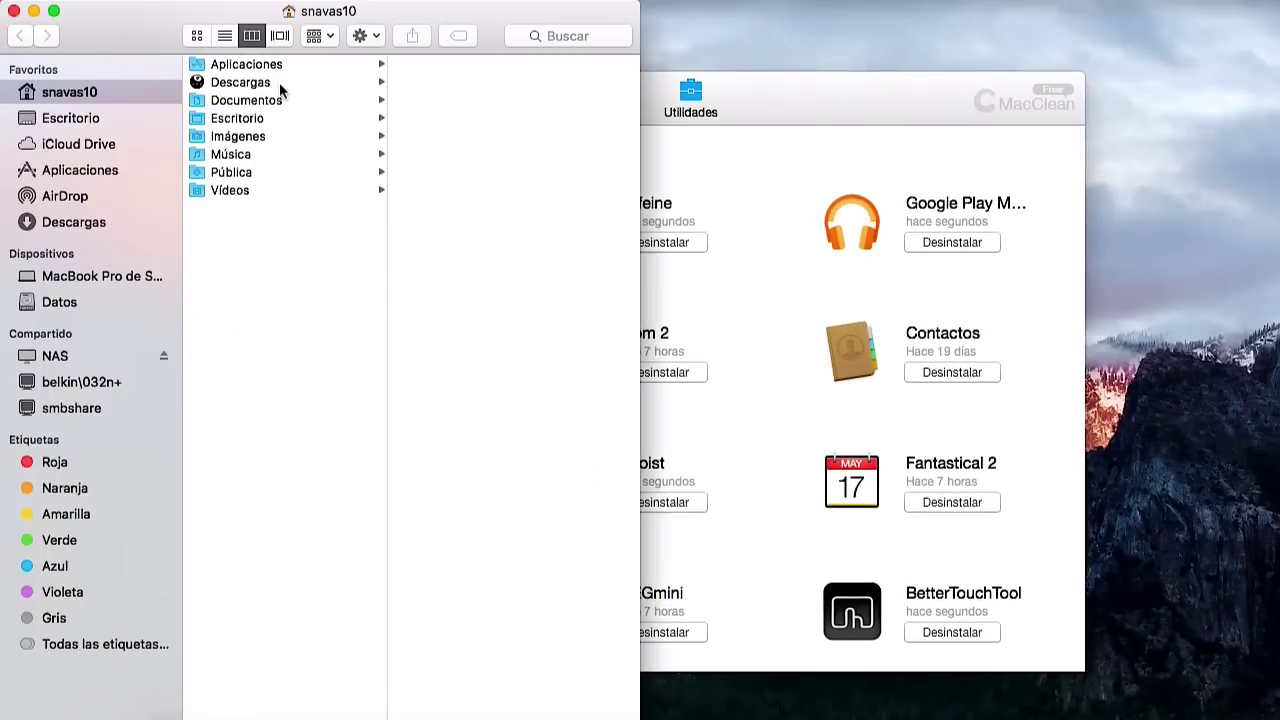
click(64, 173)
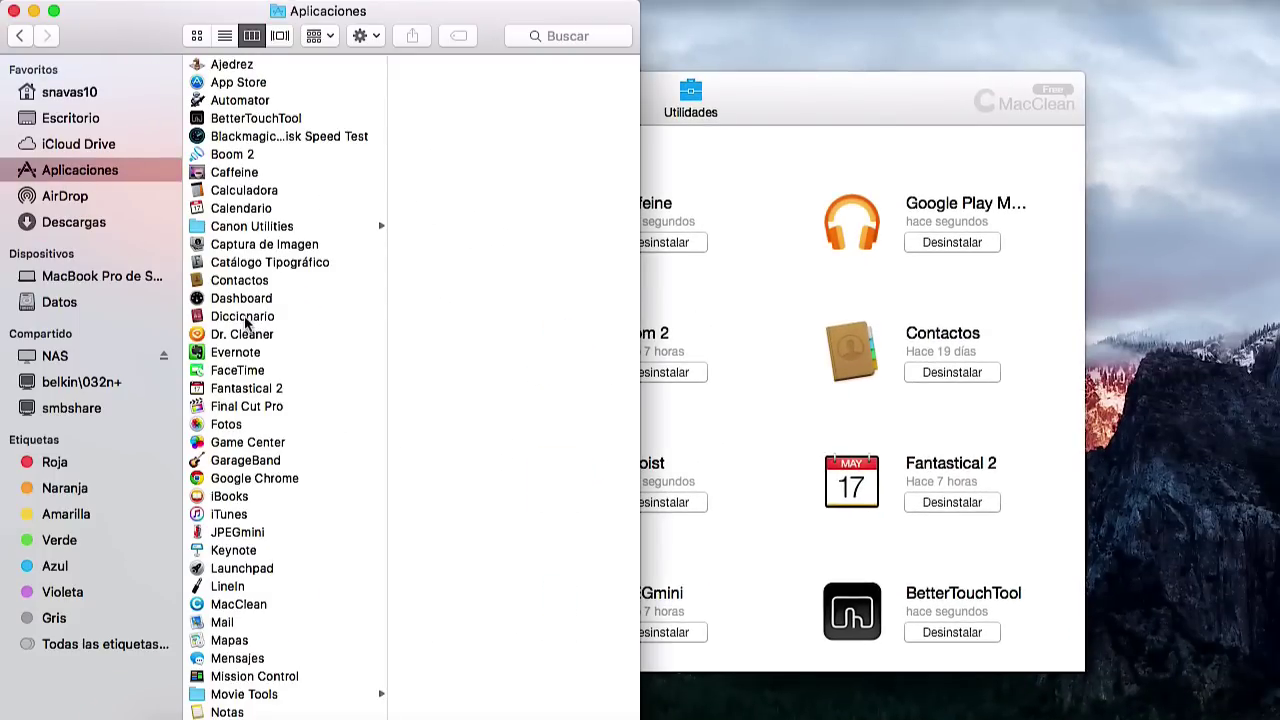
drag(245, 318, 840, 500)
drag(780, 428, 123, 228)
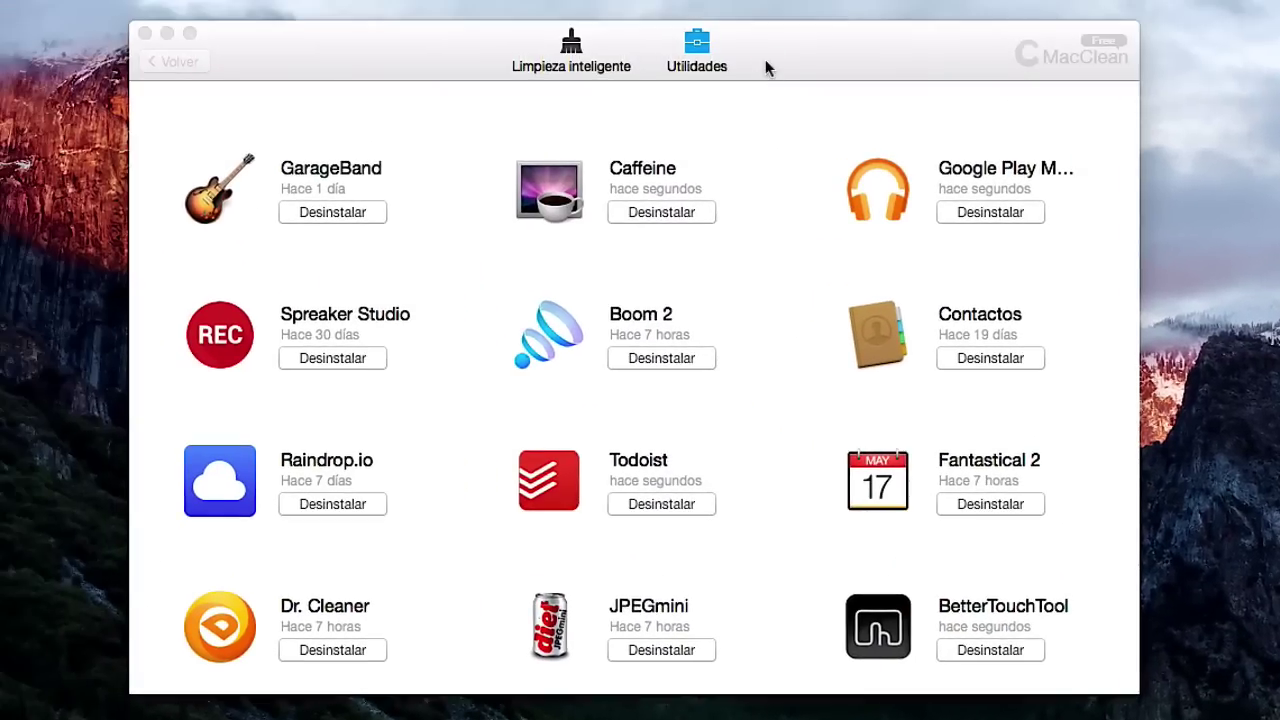
scroll(623, 486, up, 5)
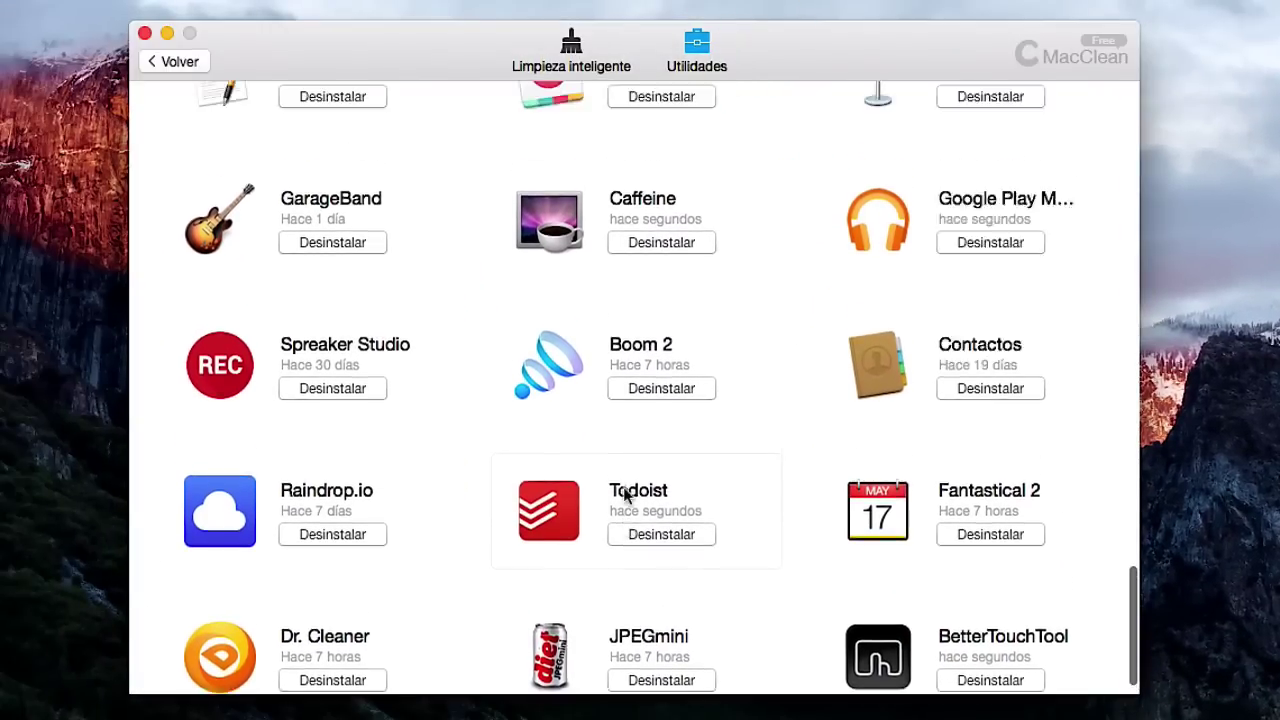
Open MacClean's Control de extensión utility and review the listed Chrome plugins
click(697, 55)
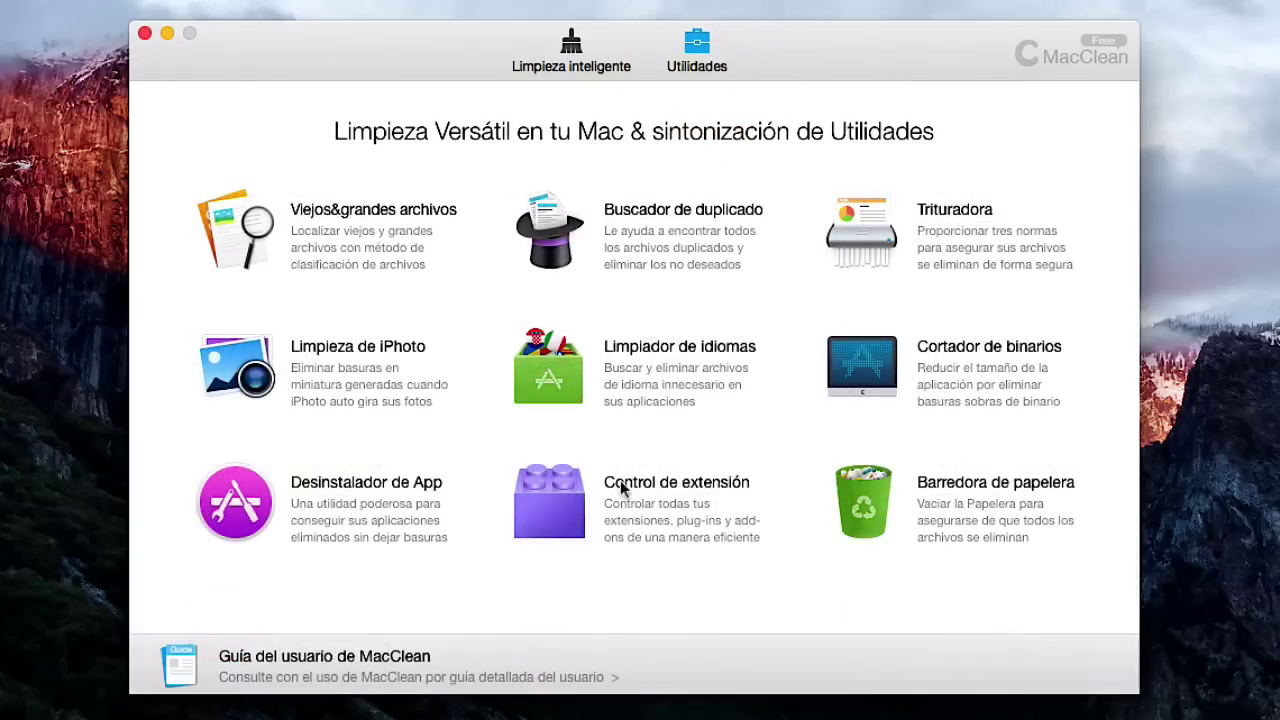
click(562, 500)
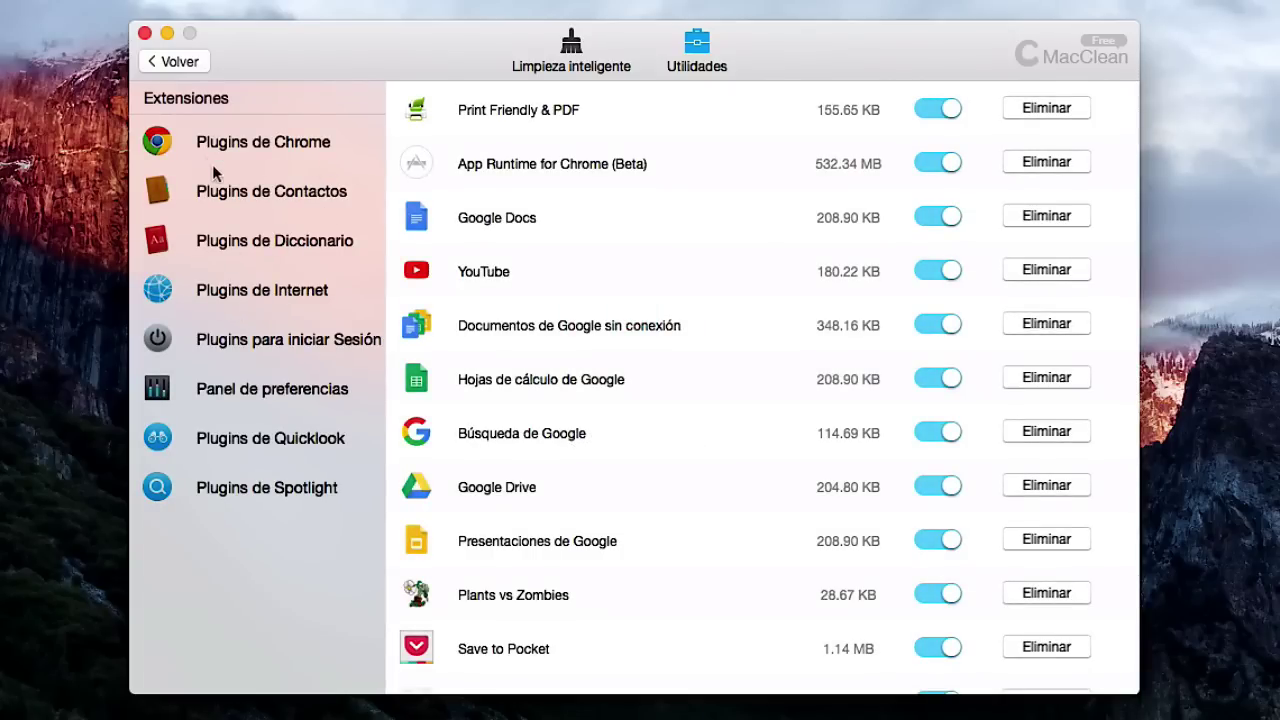
scroll(660, 400, down, 5)
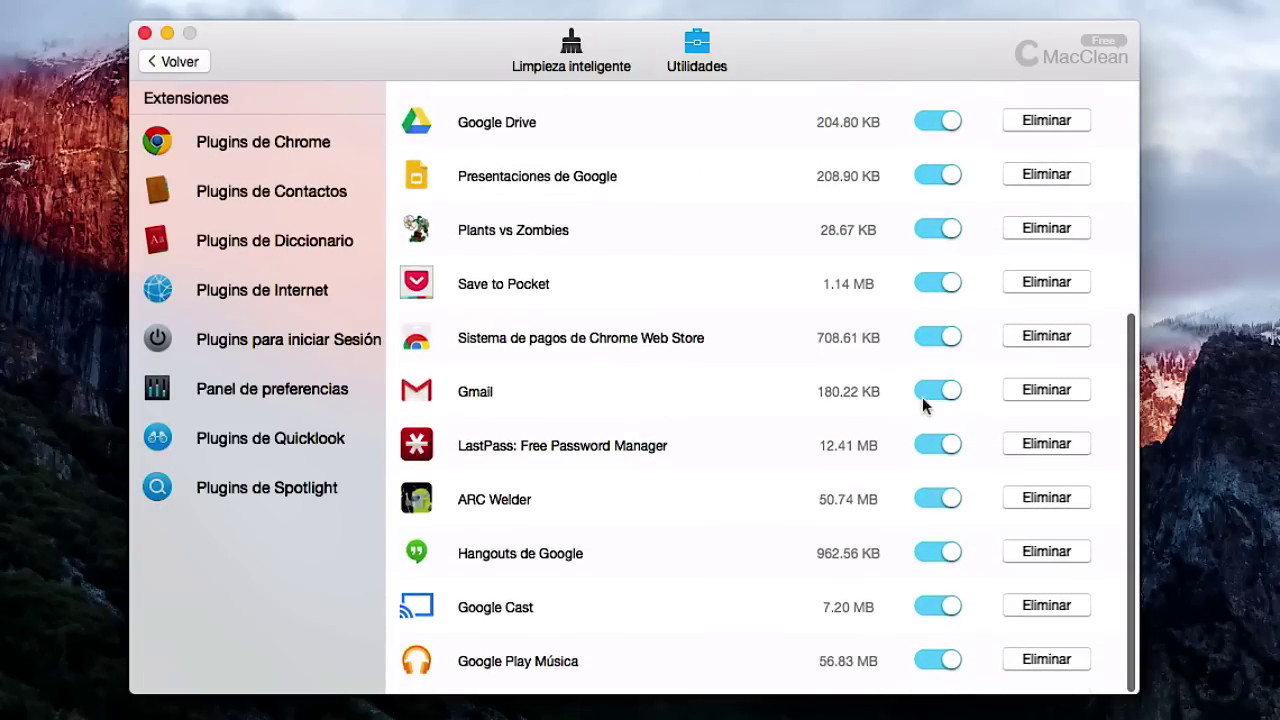
scroll(660, 374, up, 5)
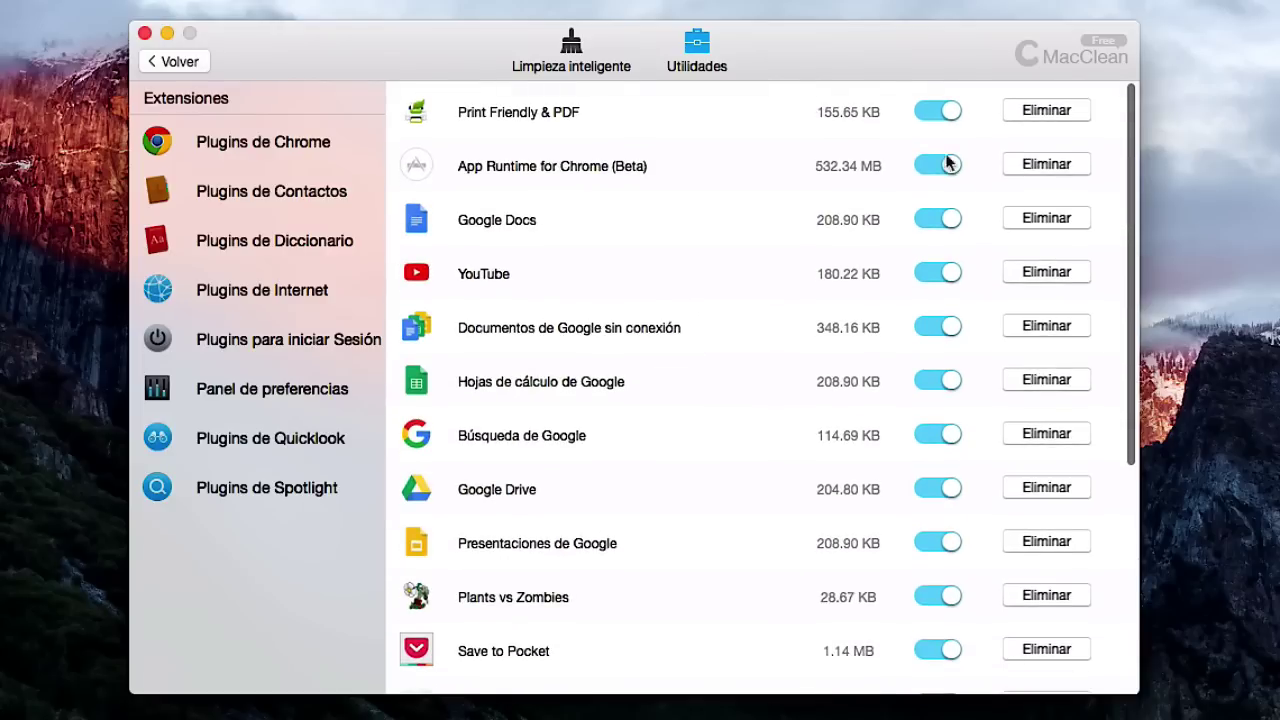
click(712, 46)
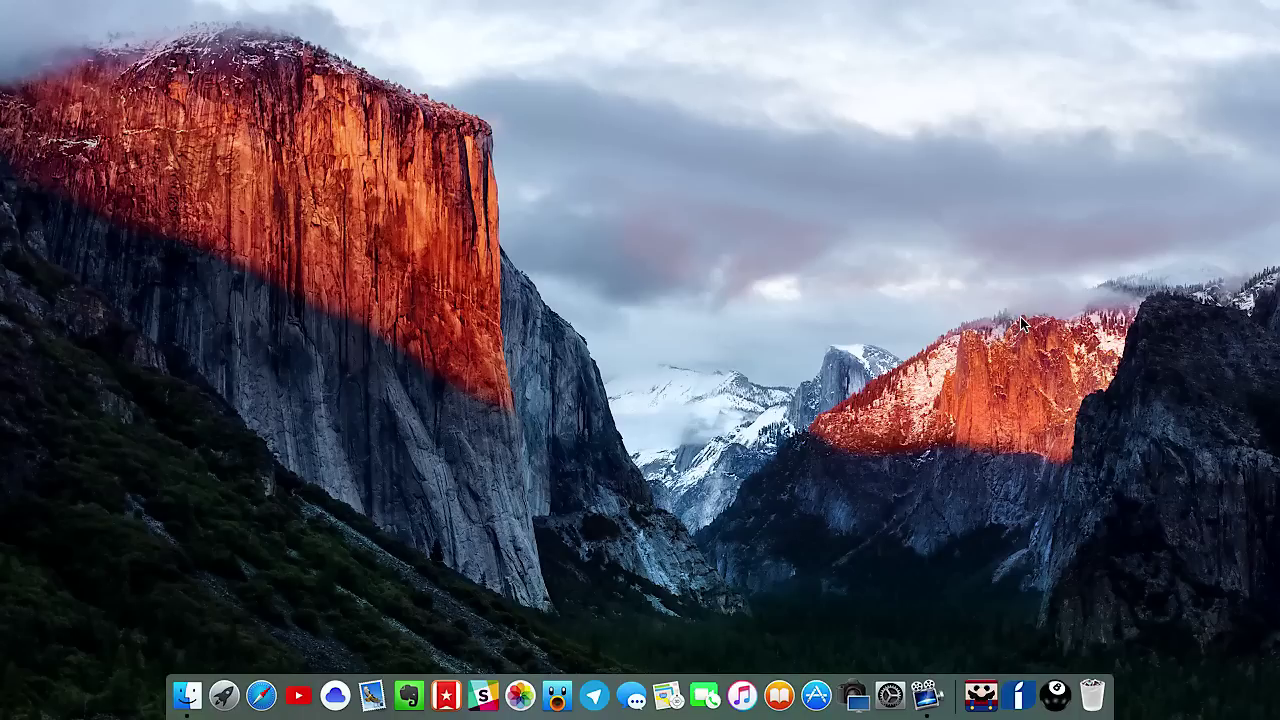
Launch Caffeine through a Spotlight search and toggle its keep-awake mode
key(super+space)
text(caffeine)
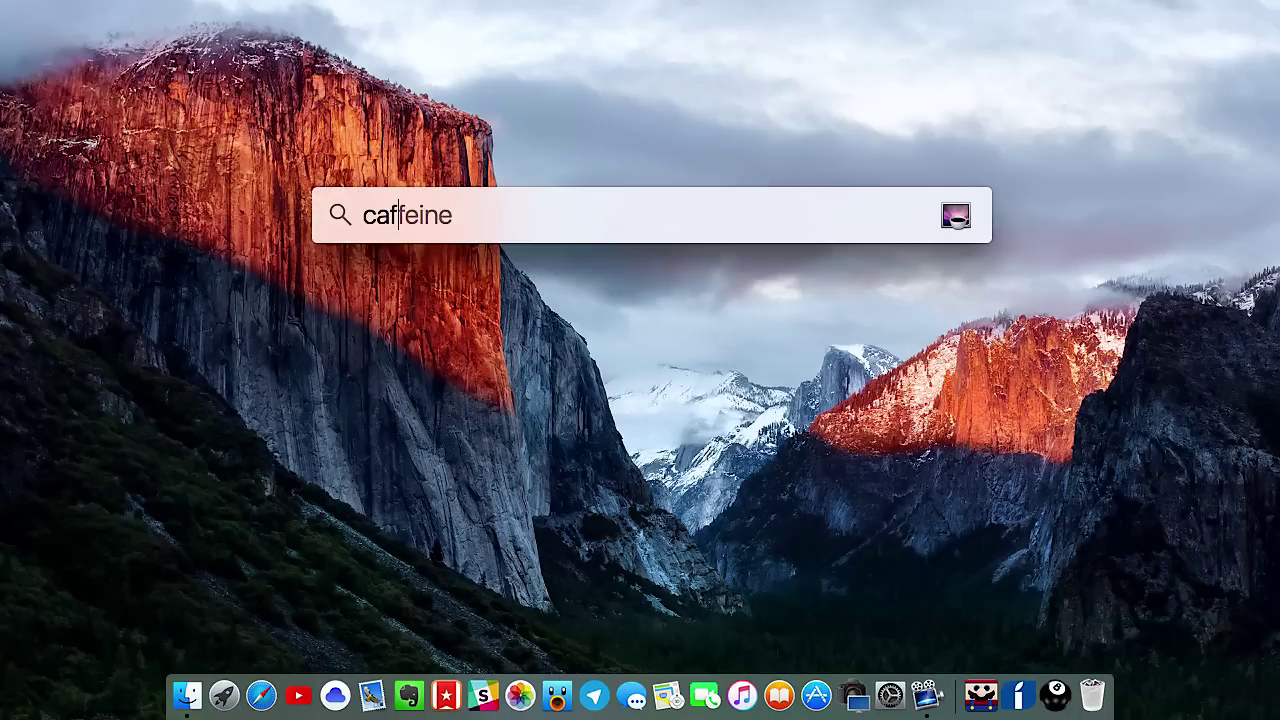
key(Return)
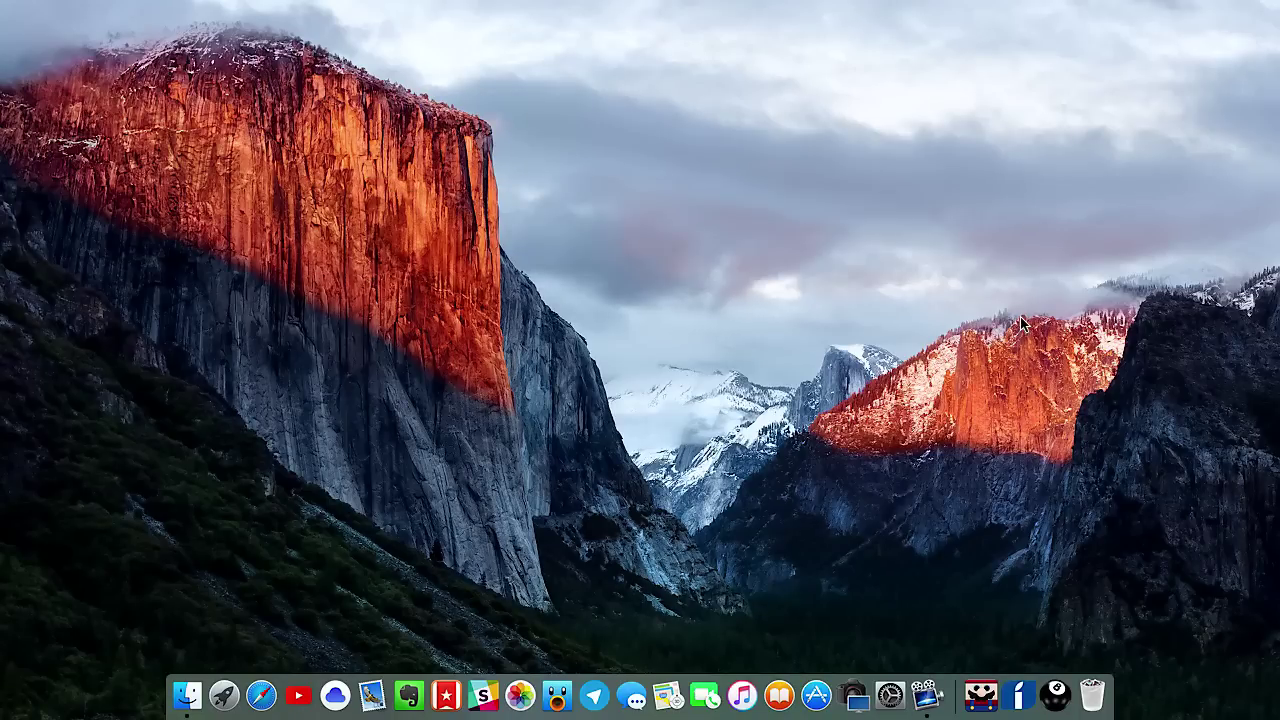
click(797, 25)
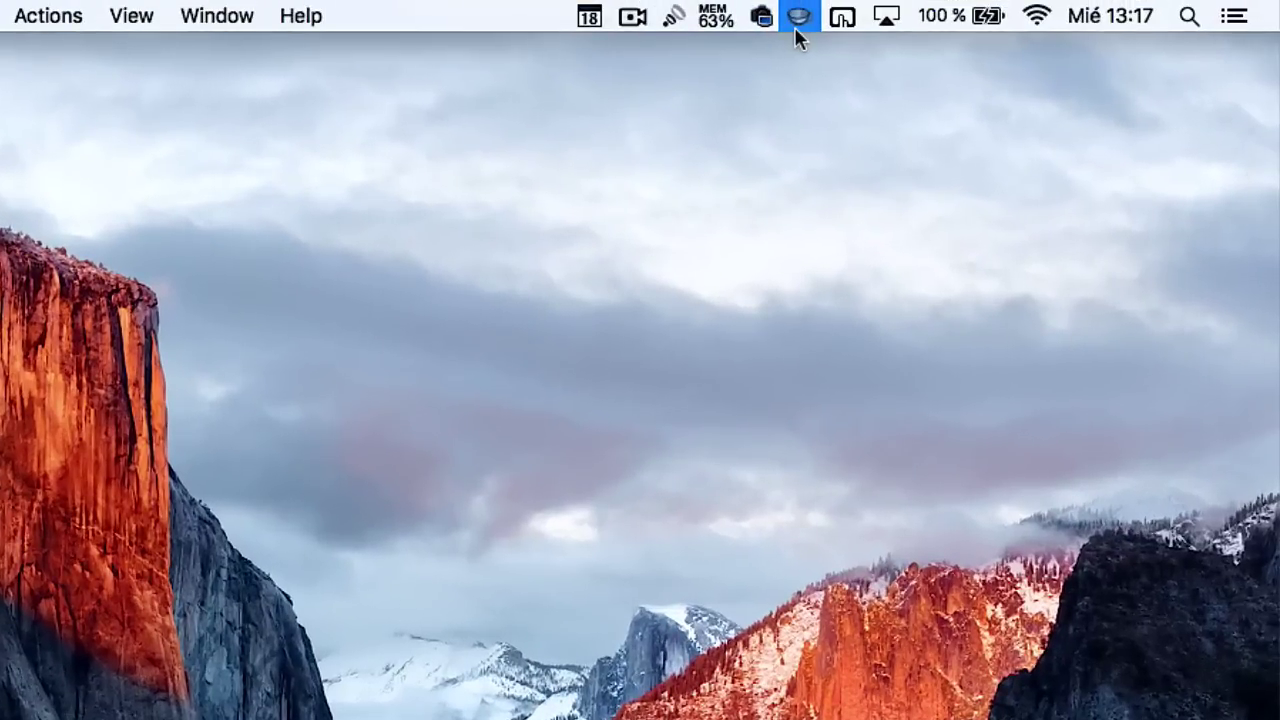
click(803, 30)
Open the Economizador preferences from the battery status, review the Batería and Adaptador de corriente sleep settings, and close them
click(987, 18)
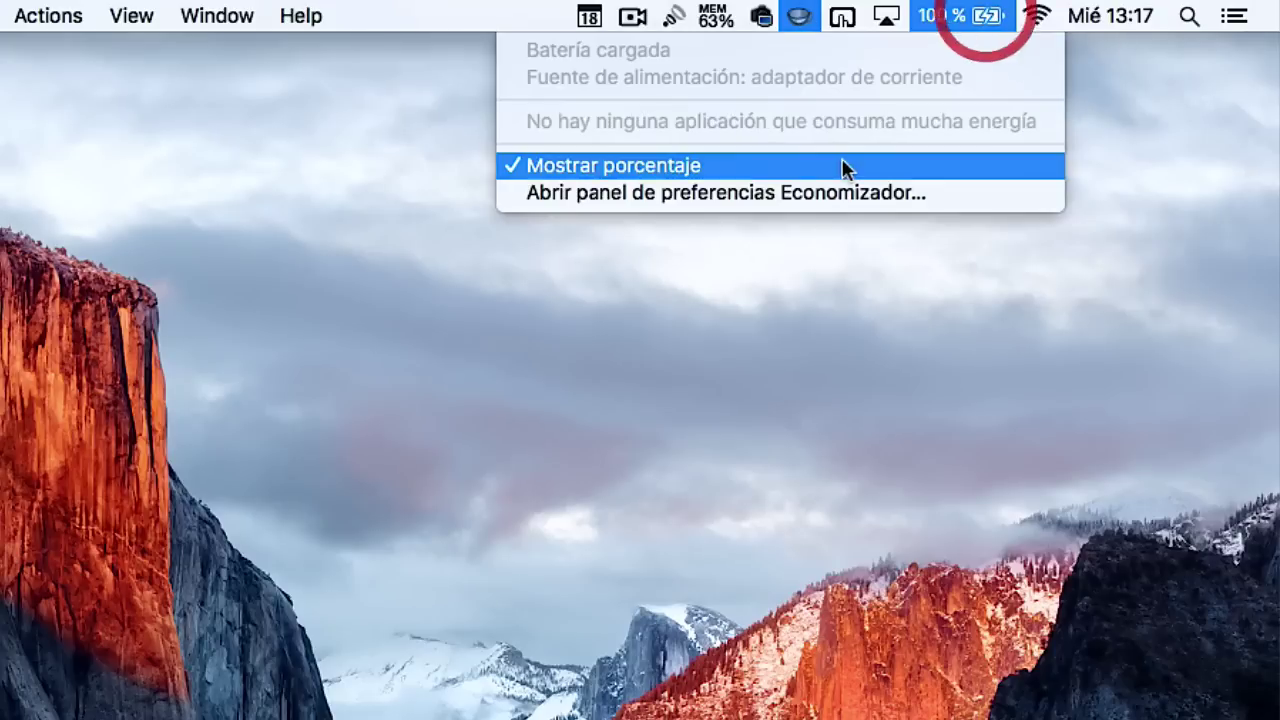
click(810, 192)
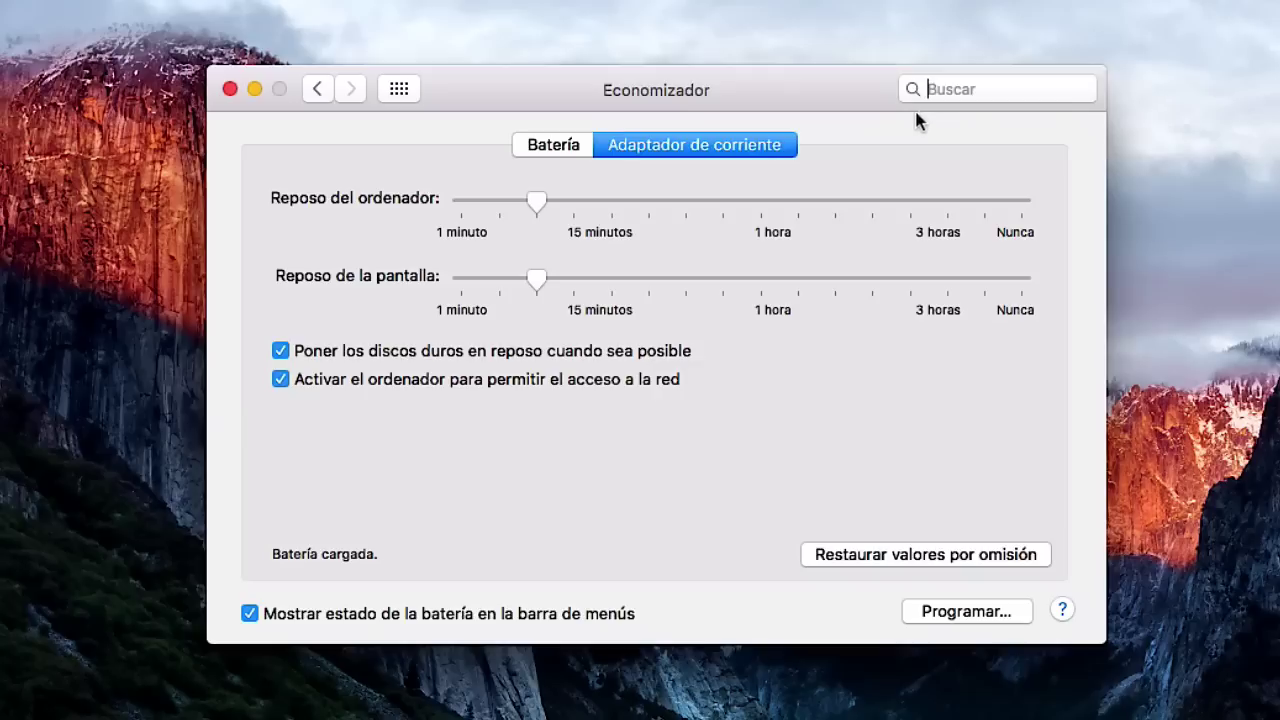
drag(813, 108, 793, 124)
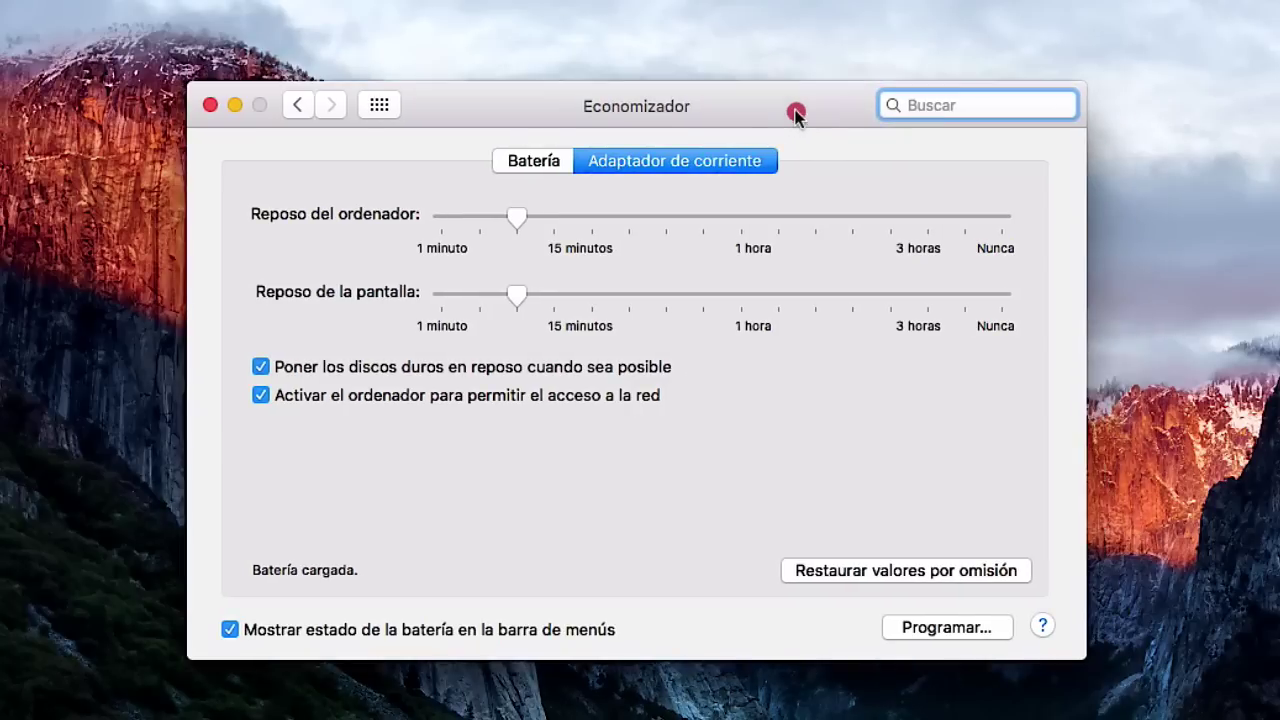
click(548, 166)
click(672, 165)
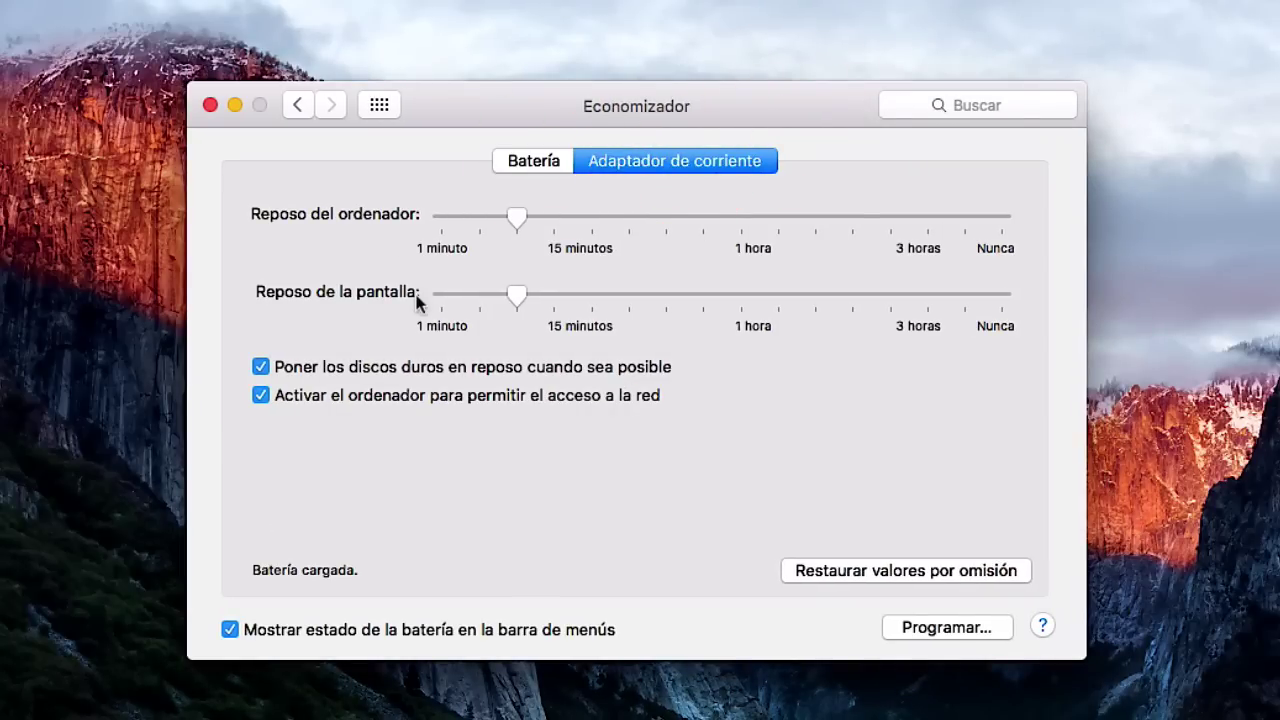
click(210, 105)
Toggle Caffeine's keep-awake mode off and on, leaving it active
click(742, 110)
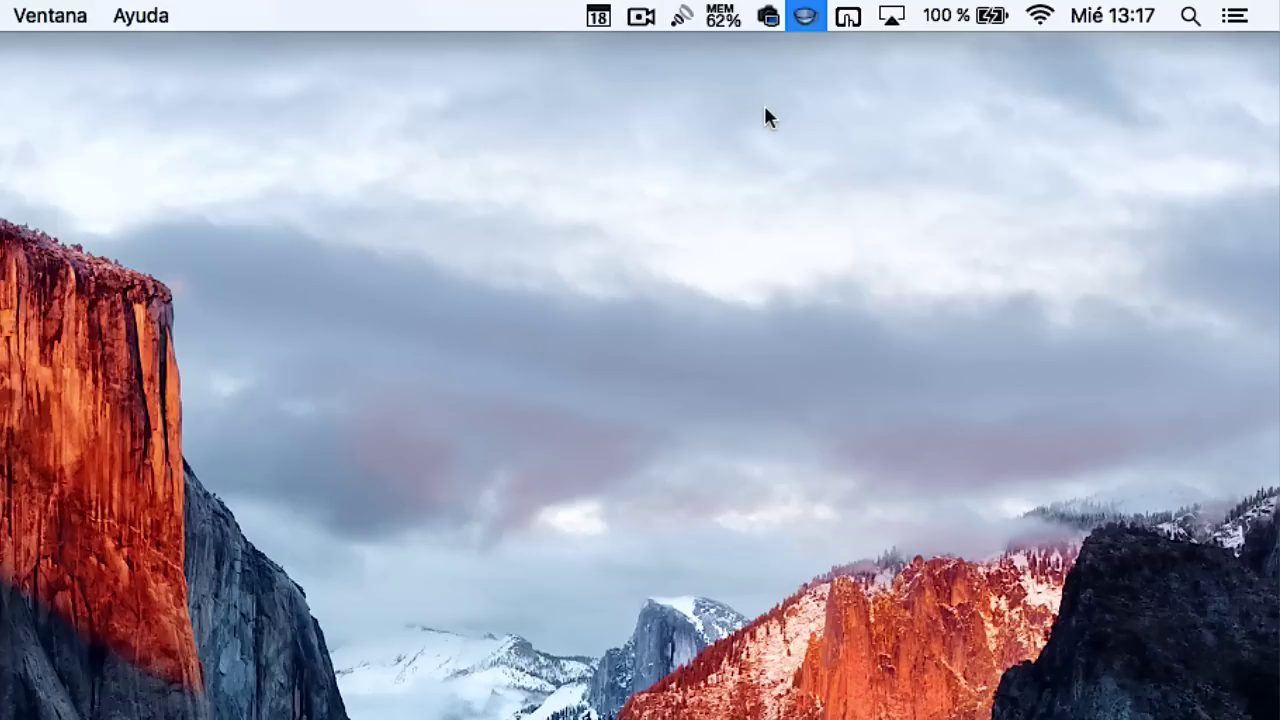
click(806, 18)
click(803, 24)
click(805, 28)
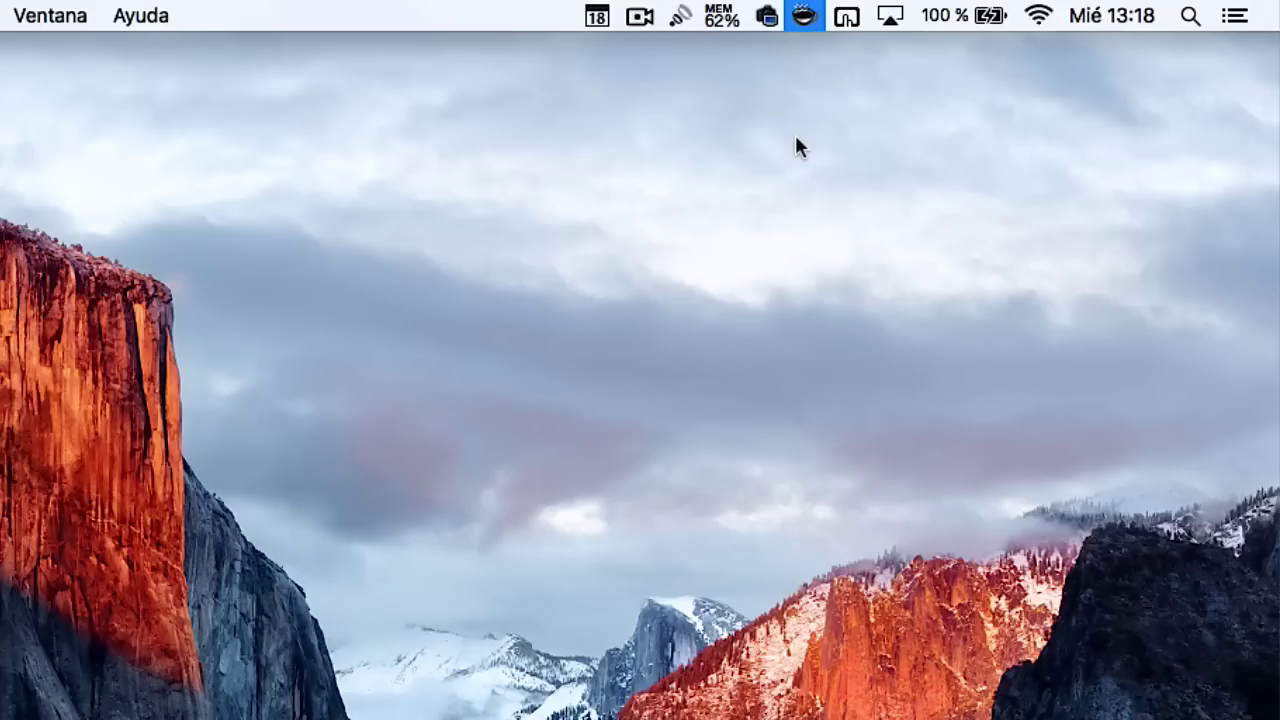